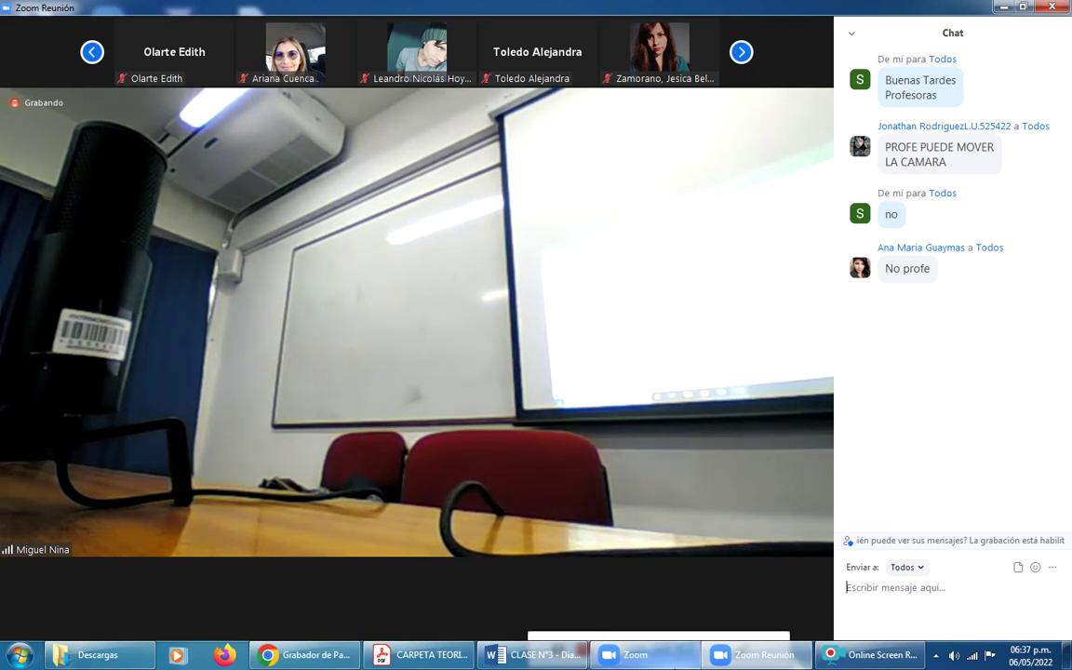
Wait for the presenter's Excel adjustments spreadsheet to appear beside the Chat panel.
{"action": "mouse_move", "coordinate": [194, 461]}
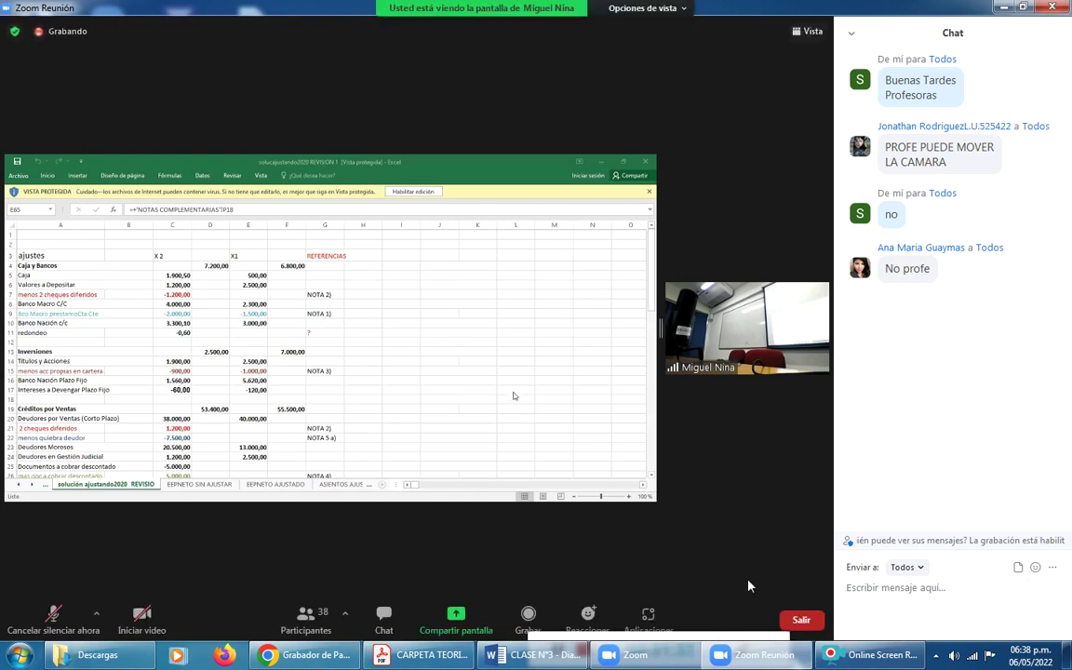
Close the chat so the shared spreadsheet fills the window, then reopen it.
{"action": "left_click", "coordinate": [384, 620]}
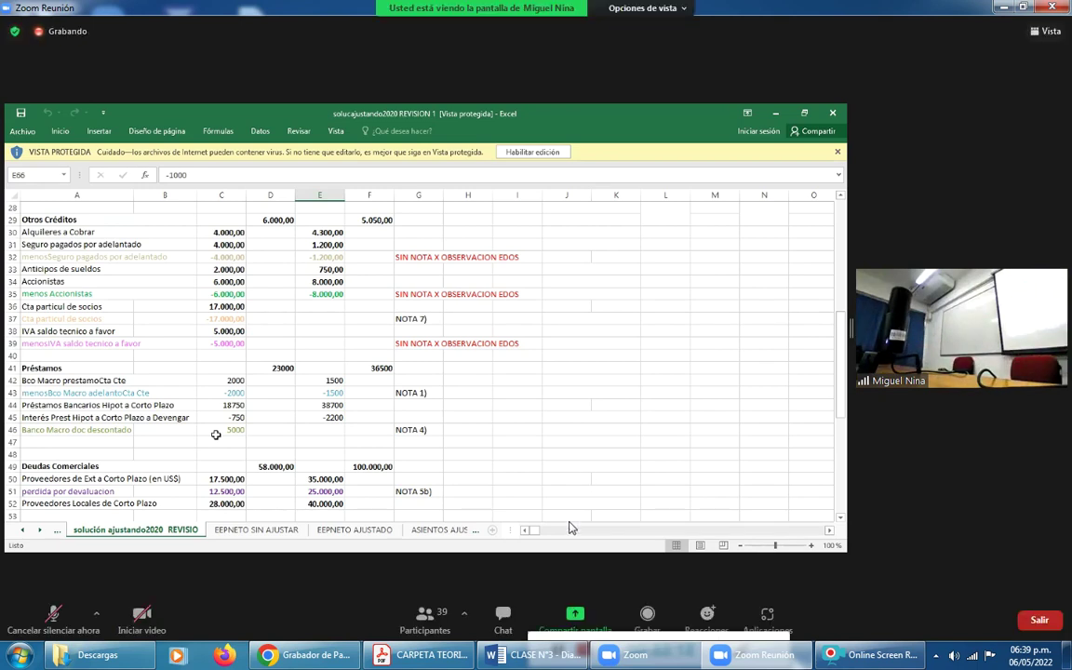
{"action": "left_click", "coordinate": [504, 614]}
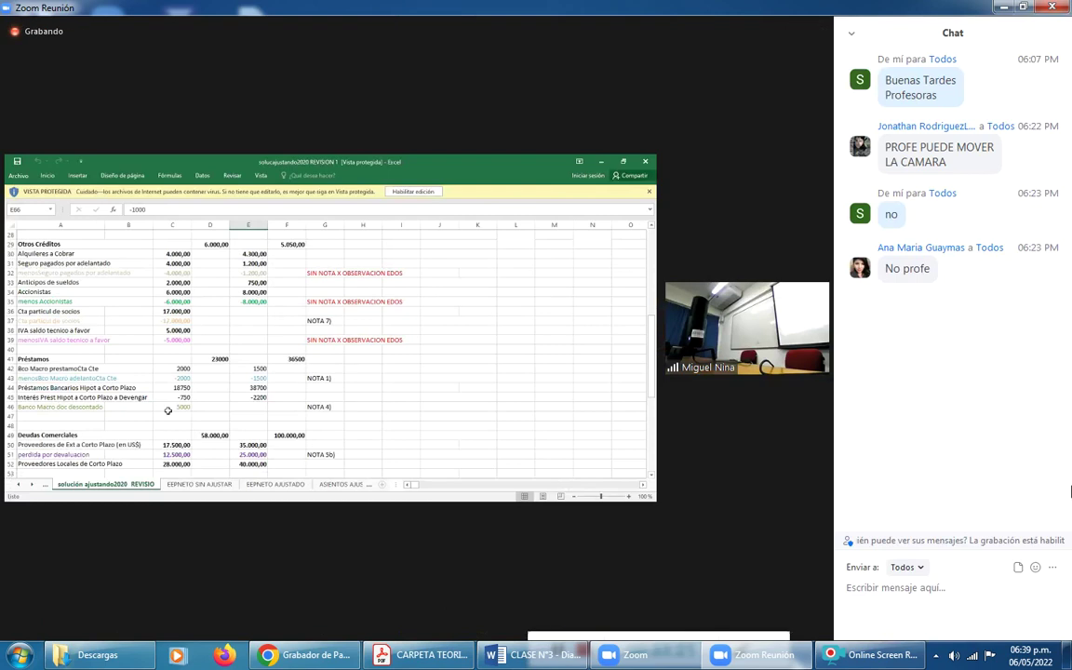
Send the reply 'si profe' to everyone in the meeting chat.
{"action": "type", "text": "si profe"}
{"action": "key", "text": "Return"}
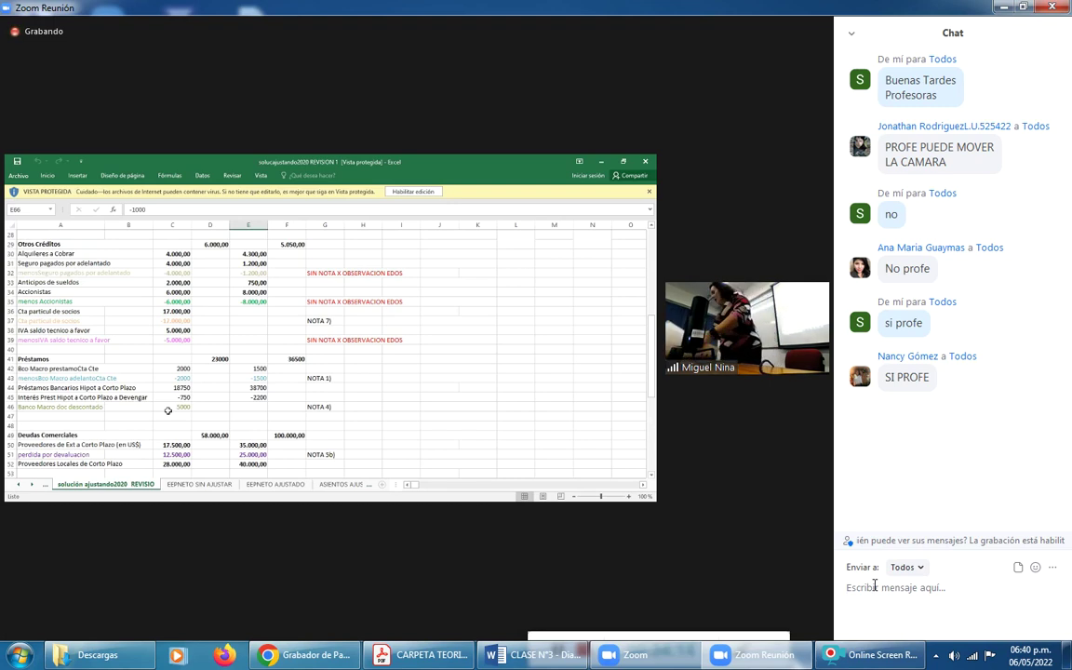
Draft a chat message to the teacher that includes your e-mail address.
{"action": "left_click", "coordinate": [875, 585]}
{"action": "type", "text": "le pao"}
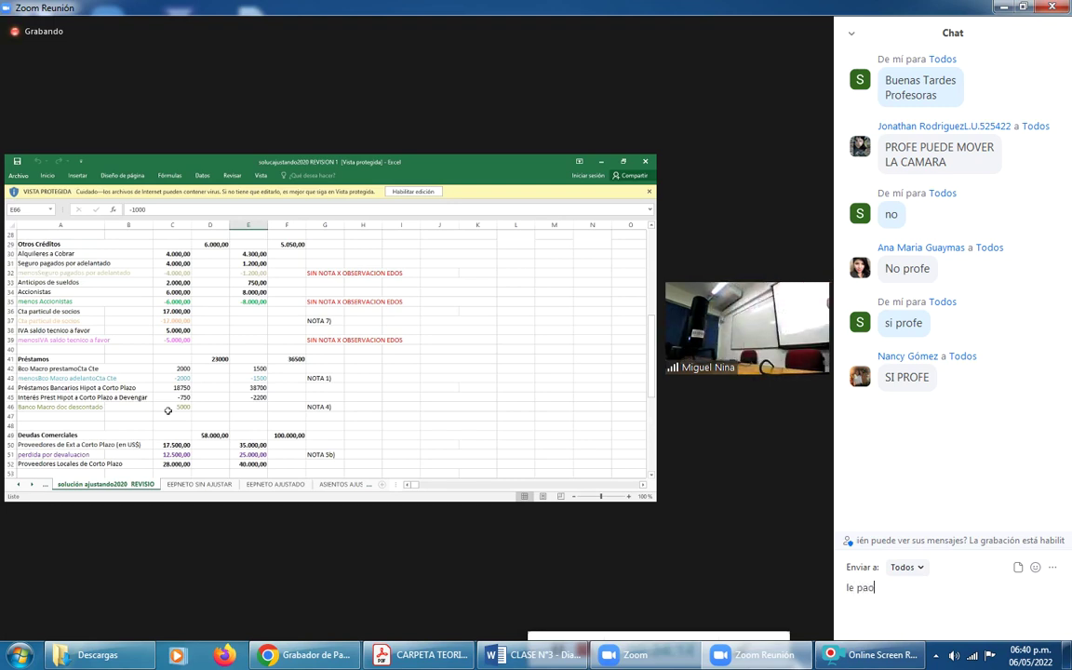
{"action": "key", "text": "BackSpace"}
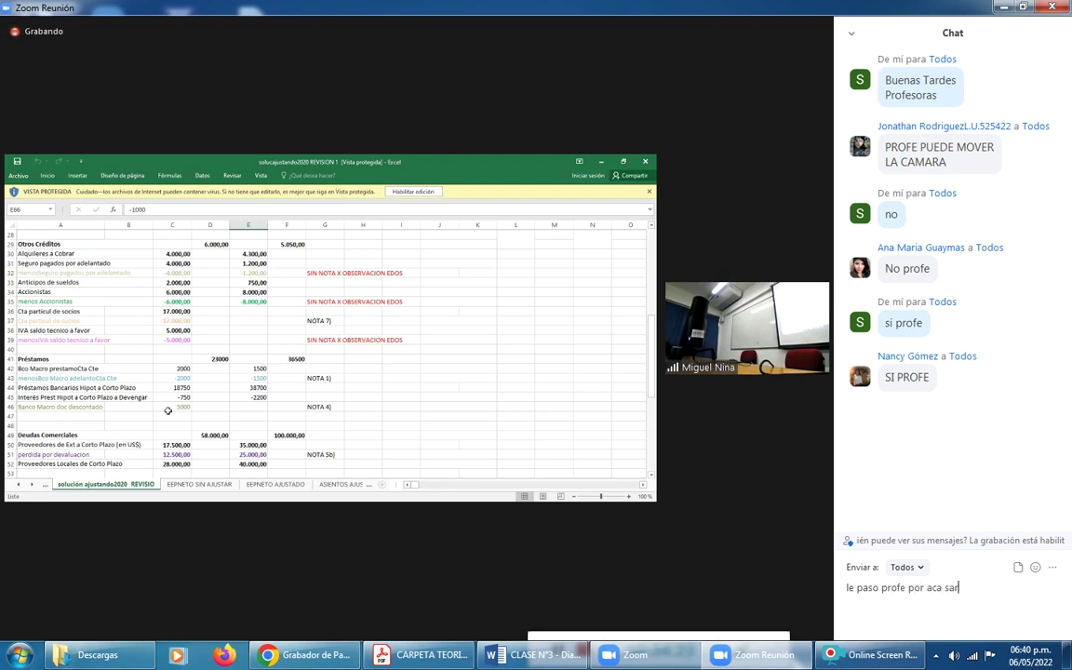
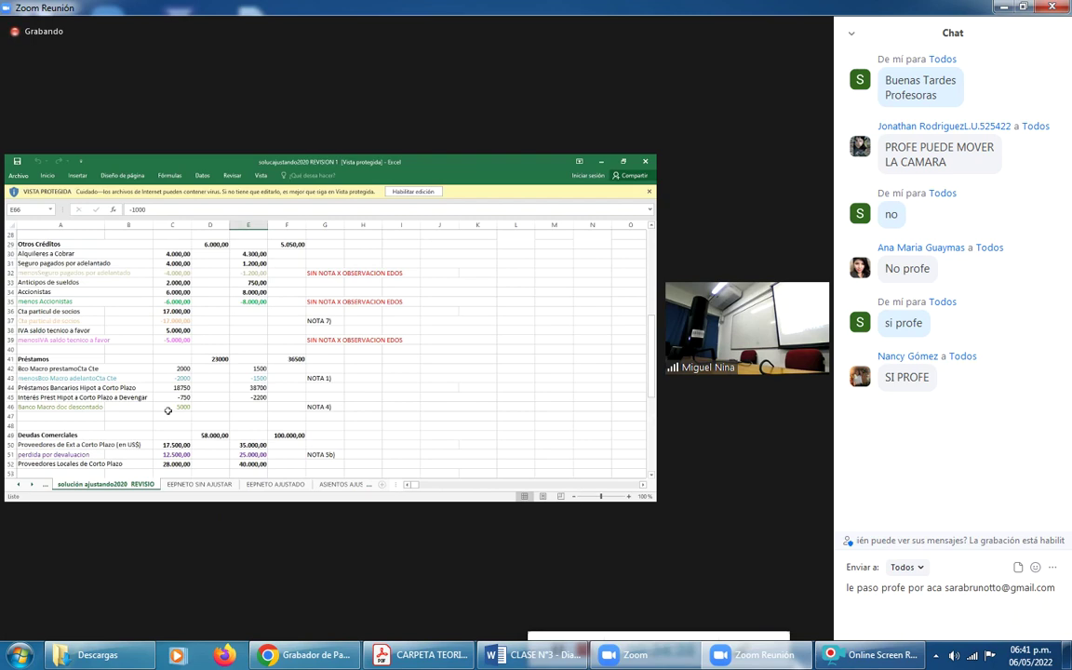
{"action": "type", "text": " el gmail"}
{"action": "type", "text": " que esta en este"}
{"action": "key", "text": "BackSpace"}
{"action": "key", "text": "BackSpace"}
{"action": "key", "text": "BackSpace"}
{"action": "key", "text": "BackSpace"}
{"action": "key", "text": "BackSpace"}
{"action": "key", "text": "BackSpace"}
{"action": "key", "text": "BackSpace"}
{"action": "key", "text": "BackSpace"}
{"action": "key", "text": "BackSpace"}
{"action": "key", "text": "BackSpace"}
{"action": "key", "text": "BackSpace"}
{"action": "key", "text": "BackSpace"}
{"action": "key", "text": "BackSpace"}
{"action": "key", "text": "BackSpace"}
{"action": "key", "text": "BackSpace"}
{"action": "key", "text": "BackSpace"}
{"action": "key", "text": "BackSpace"}
{"action": "key", "text": "BackSpace"}
{"action": "key", "text": "BackSpace"}
{"action": "key", "text": "BackSpace"}
{"action": "key", "text": "BackSpace"}
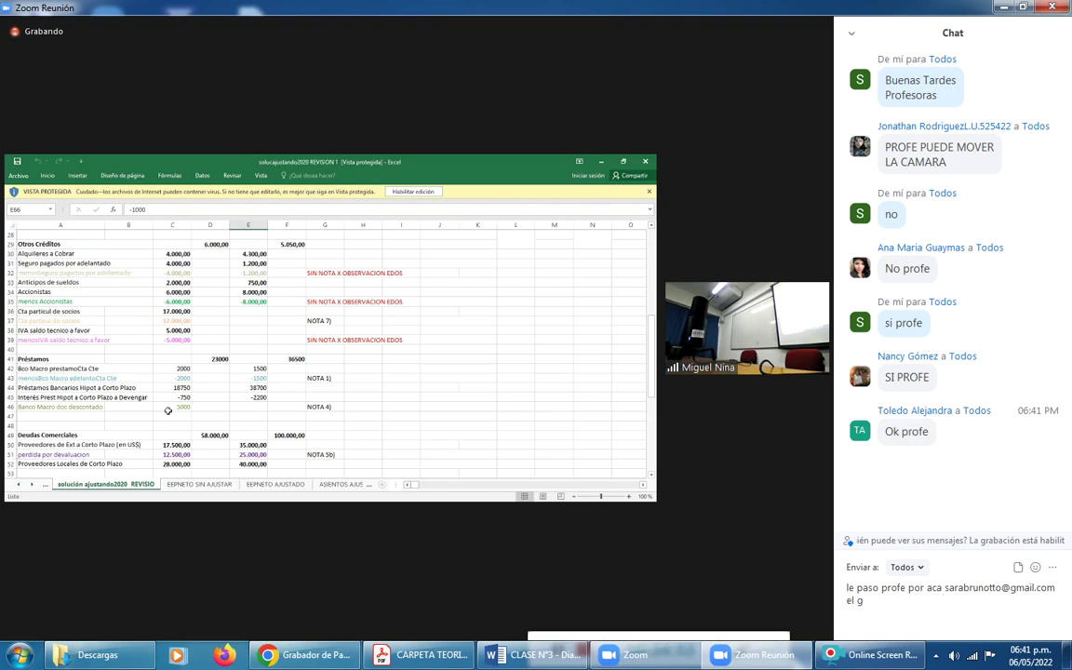
Delete the surrounding words so only the e-mail address remains, and send it to everyone.
{"action": "left_click_drag", "start_coordinate": [943, 588], "coordinate": [833, 588]}
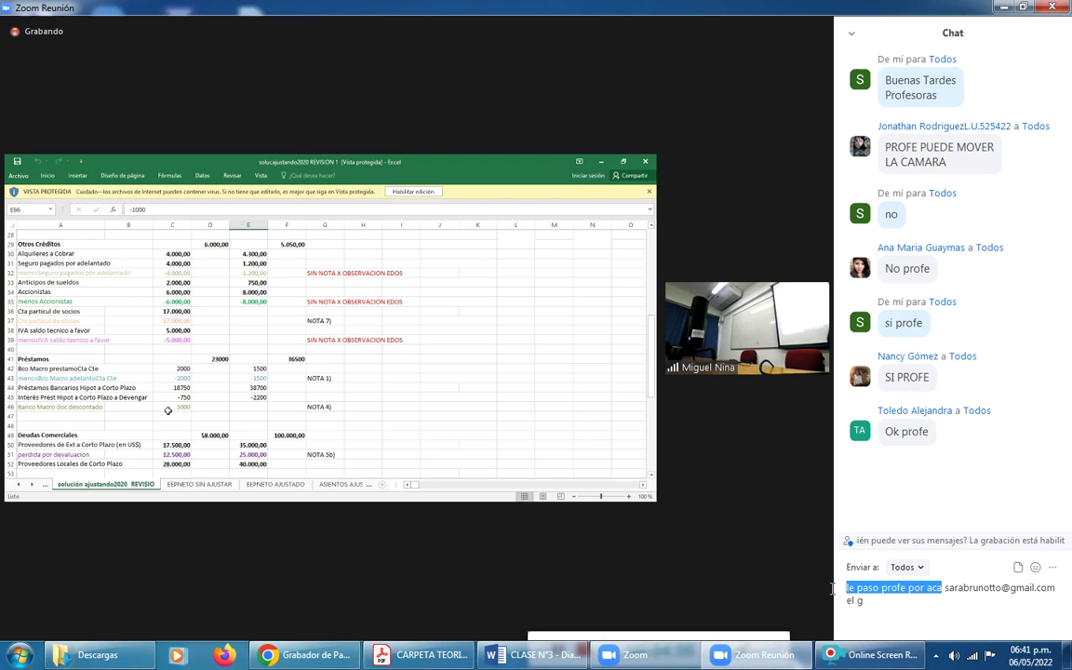
{"action": "key", "text": "BackSpace"}
{"action": "double_click", "coordinate": [974, 589]}
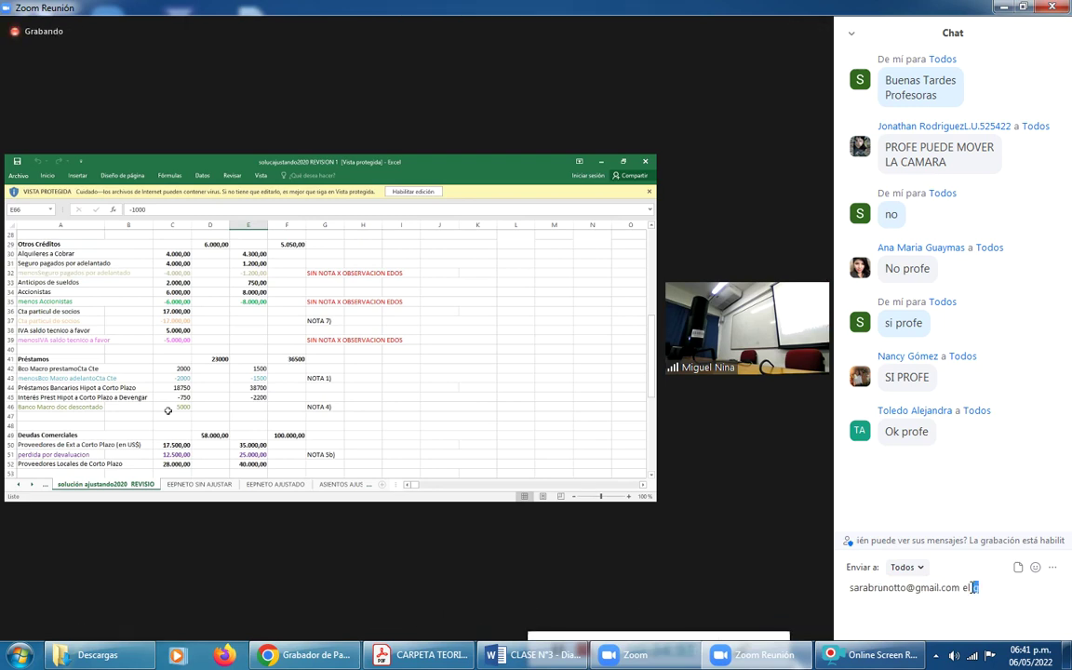
{"action": "key", "text": "BackSpace"}
{"action": "key", "text": "BackSpace"}
{"action": "key", "text": "BackSpace"}
{"action": "key", "text": "BackSpace"}
{"action": "key", "text": "Return"}
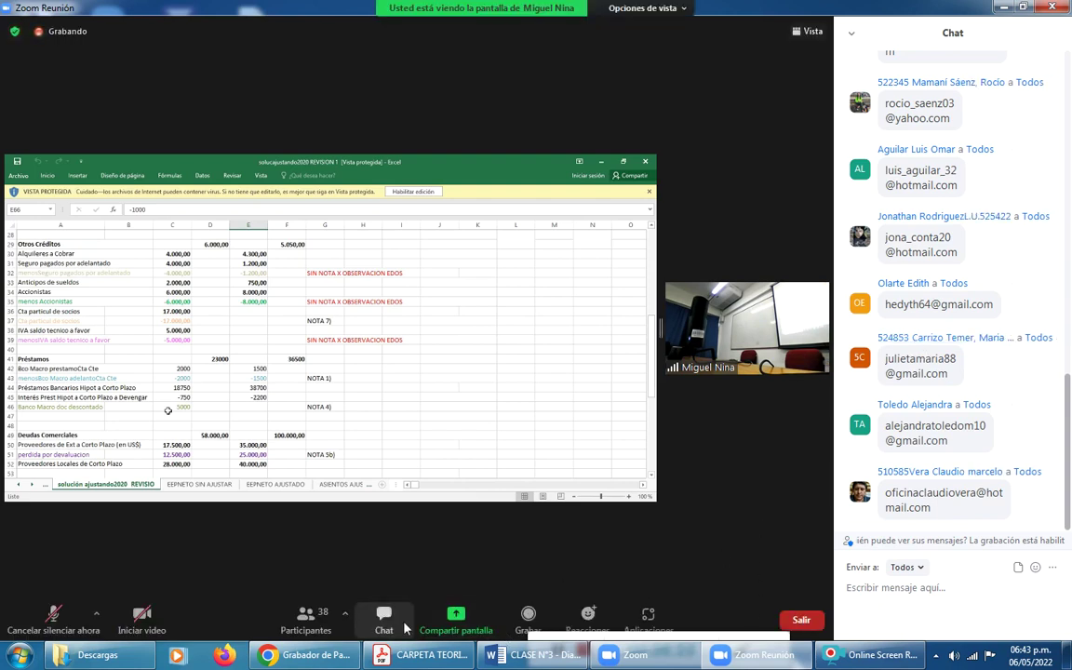
{"action": "left_click", "coordinate": [385, 618]}
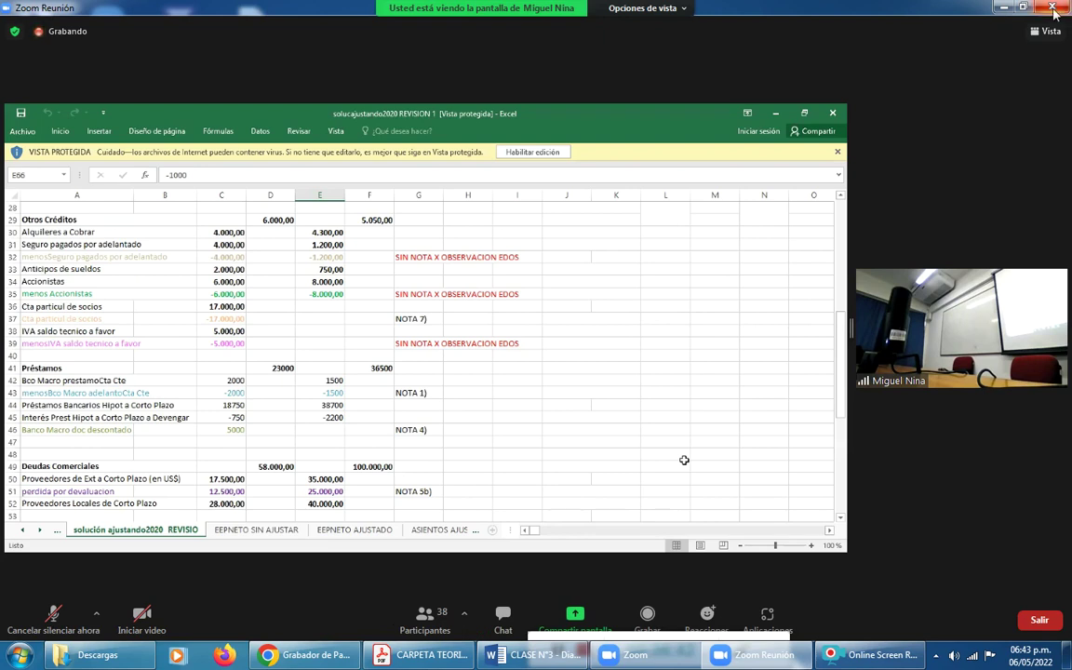
{"action": "left_click", "coordinate": [1041, 35]}
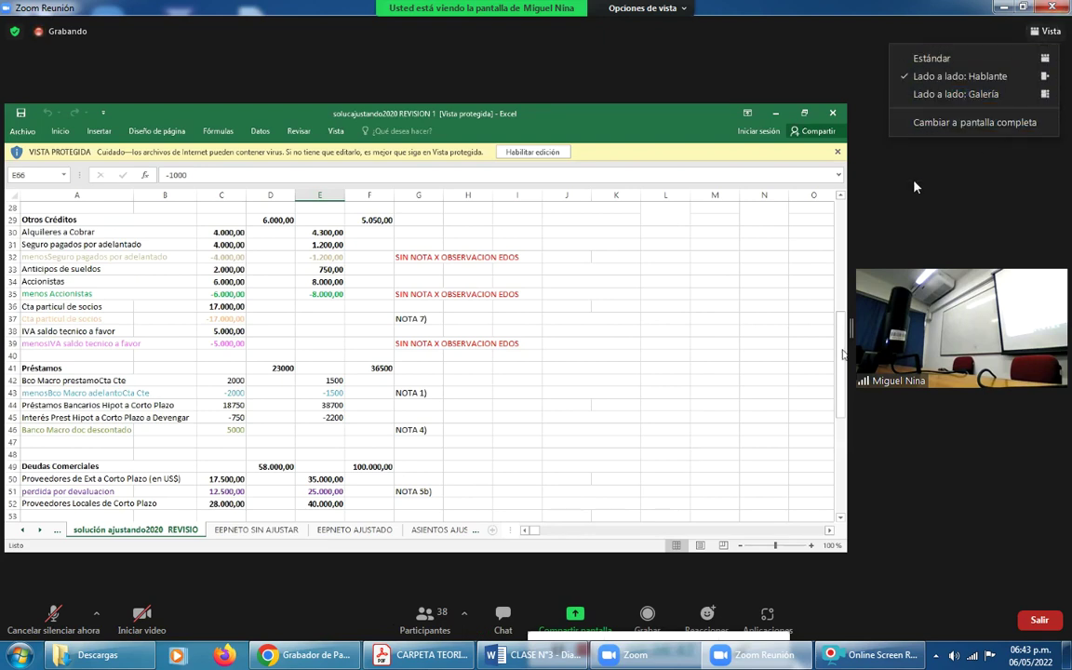
{"action": "left_click", "coordinate": [940, 122]}
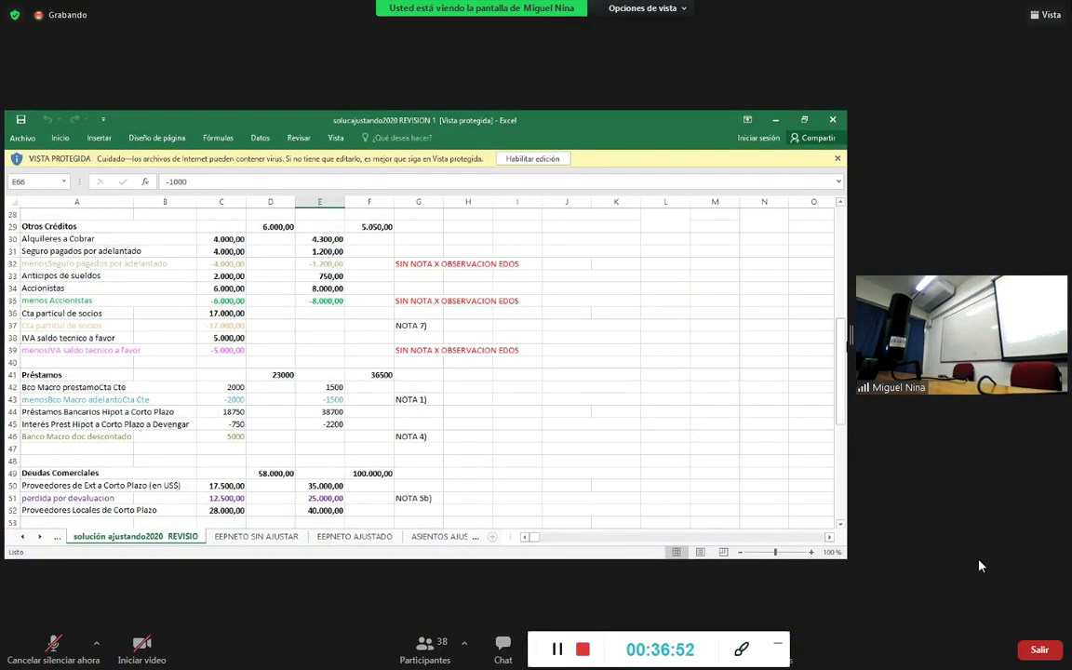
{"action": "key", "text": "Escape"}
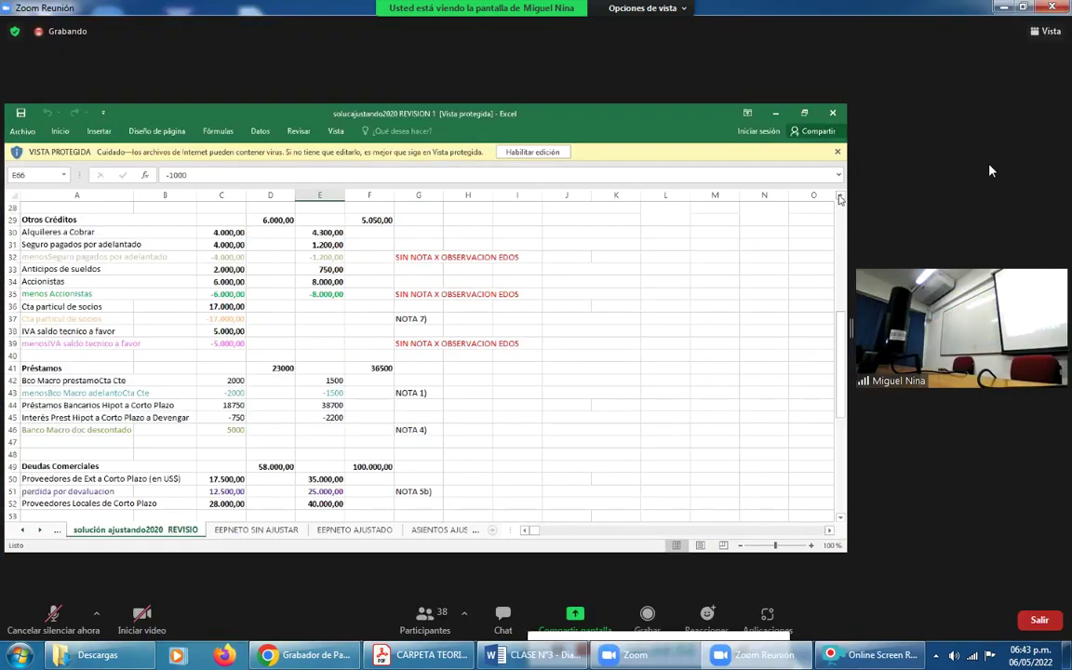
{"action": "left_click", "coordinate": [1059, 32]}
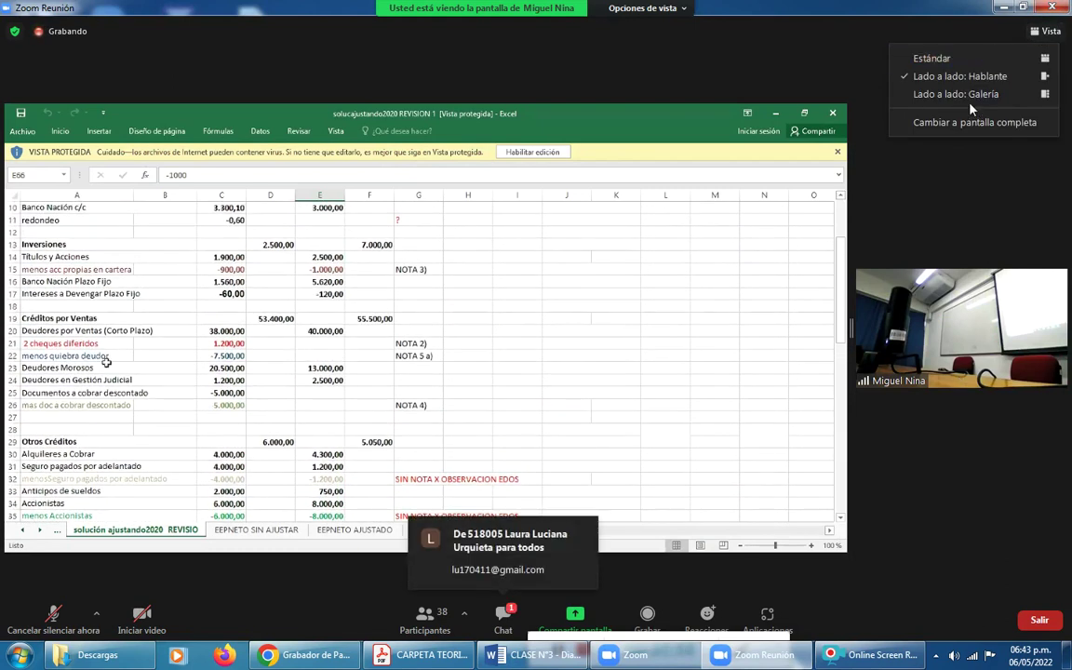
{"action": "left_click", "coordinate": [927, 80]}
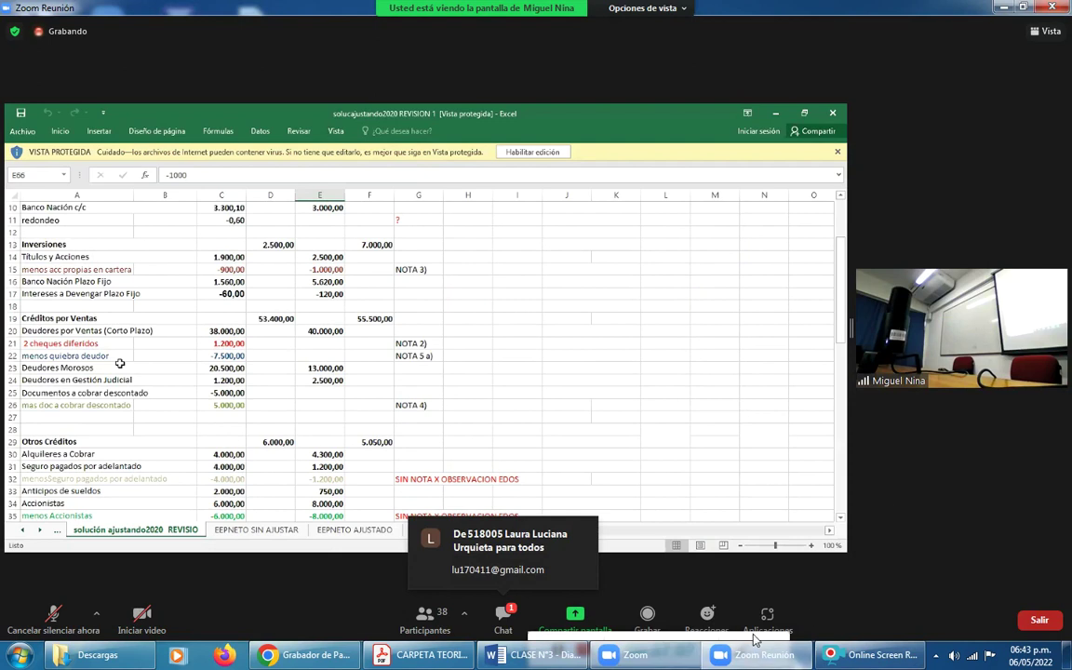
{"action": "mouse_move", "coordinate": [755, 640]}
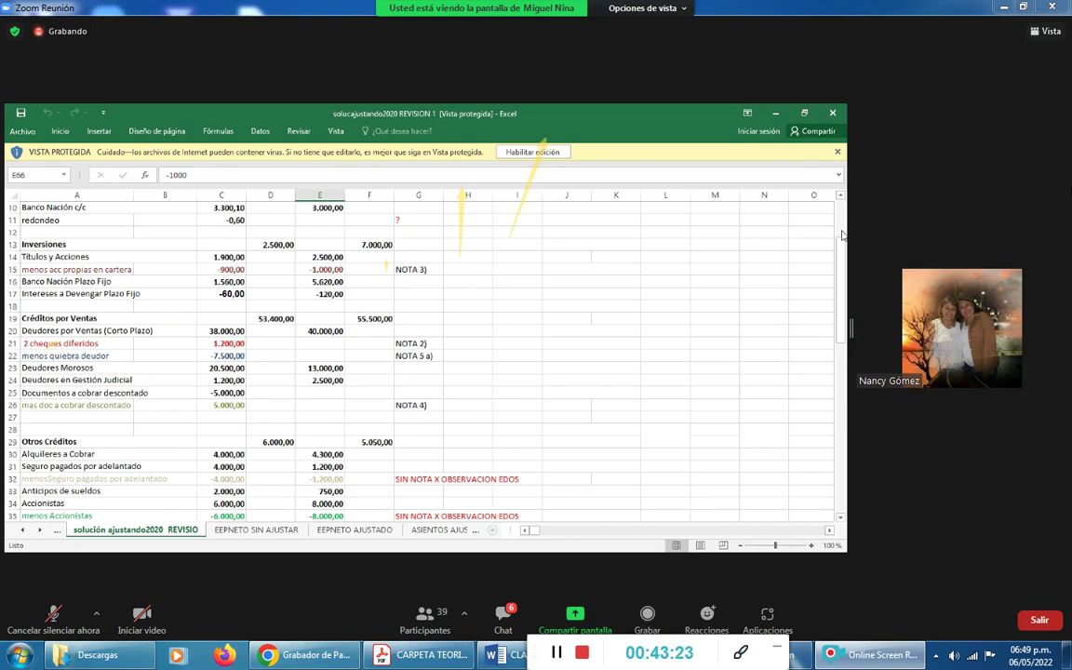
Scroll the shared sheet from the Caja y Bancos rows down to rows 65–76, patrimonio neto adjustments.
{"action": "scroll", "coordinate": [845, 233], "scroll_direction": "up", "scroll_amount": 3}
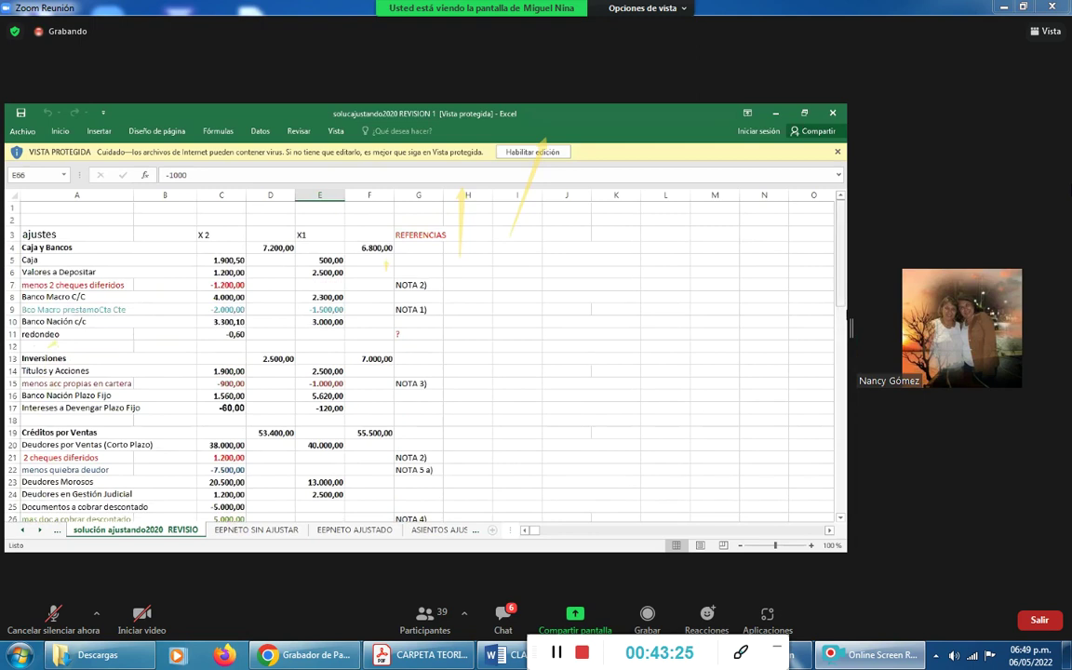
{"action": "scroll", "coordinate": [846, 292], "scroll_direction": "down", "scroll_amount": 4}
{"action": "scroll", "coordinate": [850, 327], "scroll_direction": "down", "scroll_amount": 7}
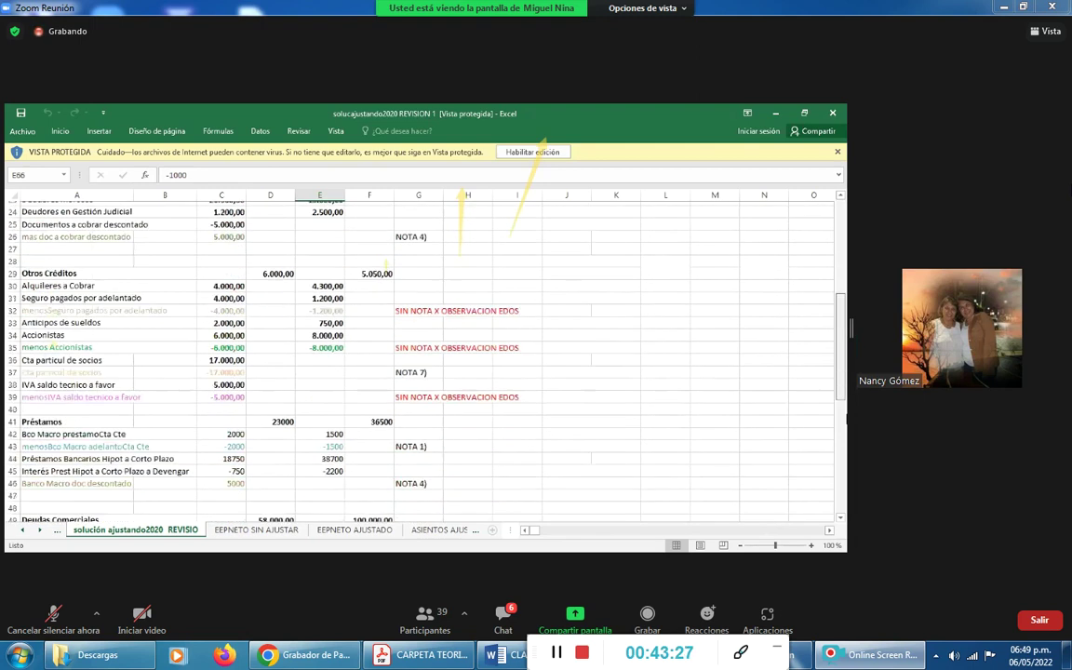
{"action": "scroll", "coordinate": [850, 327], "scroll_direction": "down", "scroll_amount": 2}
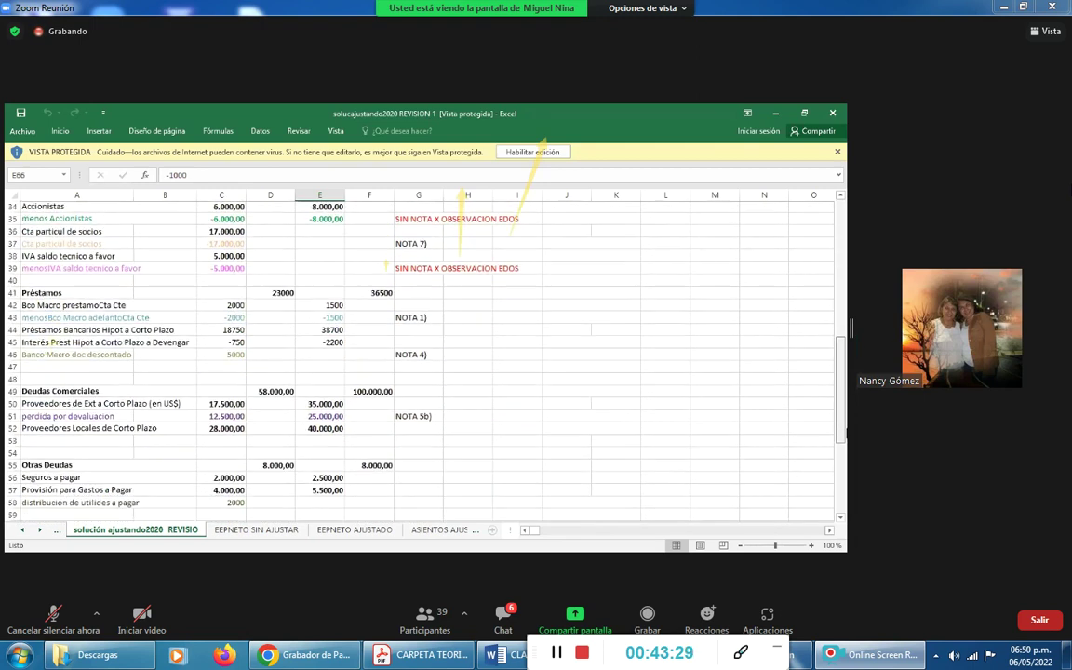
{"action": "scroll", "coordinate": [850, 328], "scroll_direction": "down", "scroll_amount": 2}
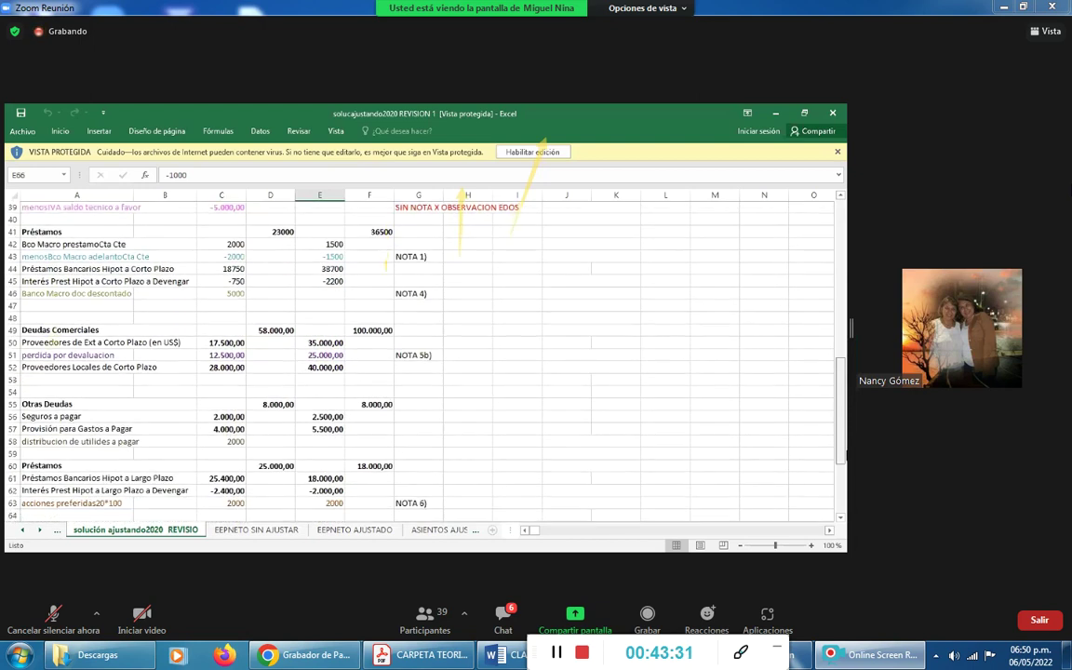
{"action": "scroll", "coordinate": [850, 328], "scroll_direction": "down", "scroll_amount": 1}
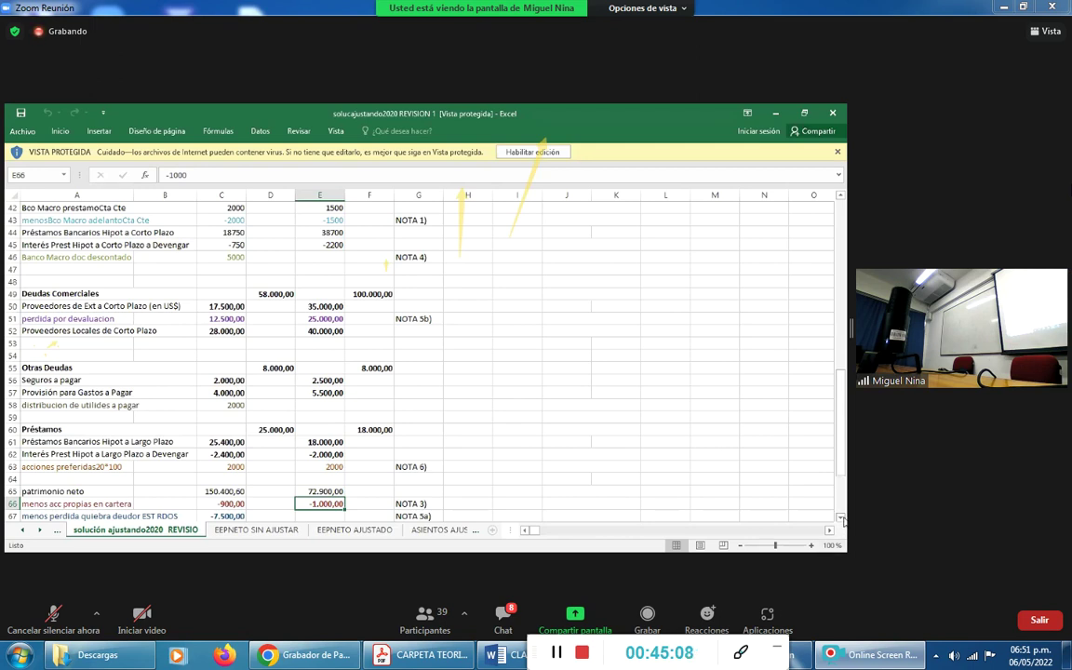
{"action": "scroll", "coordinate": [842, 522], "scroll_direction": "down", "scroll_amount": 2}
{"action": "scroll", "coordinate": [843, 521], "scroll_direction": "down", "scroll_amount": 3}
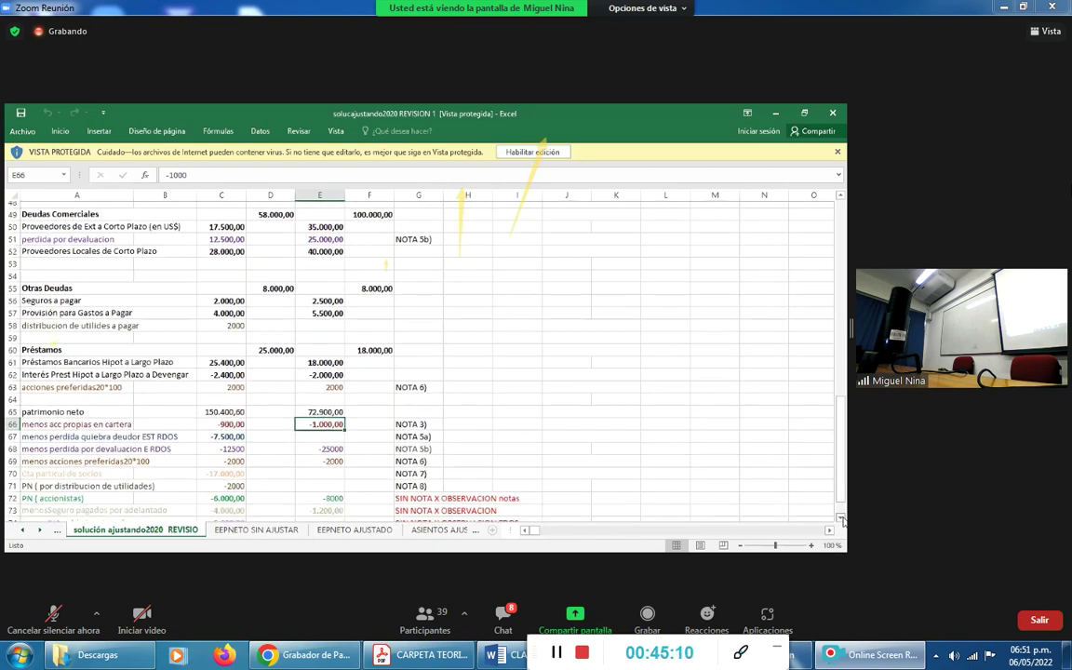
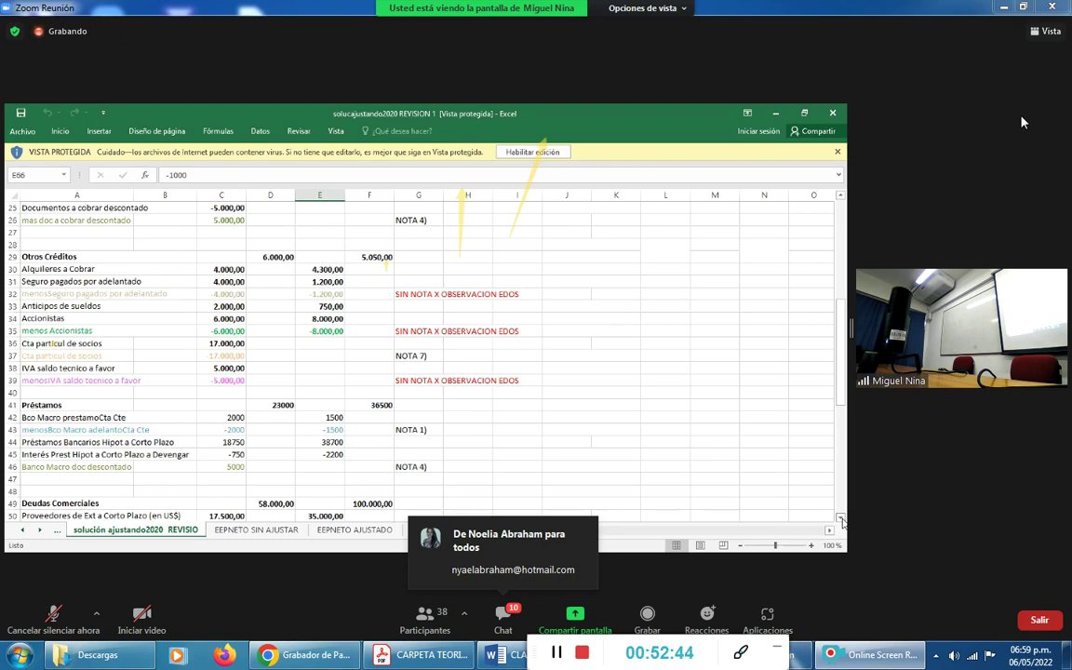
Scroll the adjusted solution sheet down to the Préstamos, Deudas Comerciales and Otras Deudas rows.
{"action": "scroll", "coordinate": [841, 521], "scroll_direction": "down", "scroll_amount": 2}
{"action": "scroll", "coordinate": [841, 521], "scroll_direction": "down", "scroll_amount": 4}
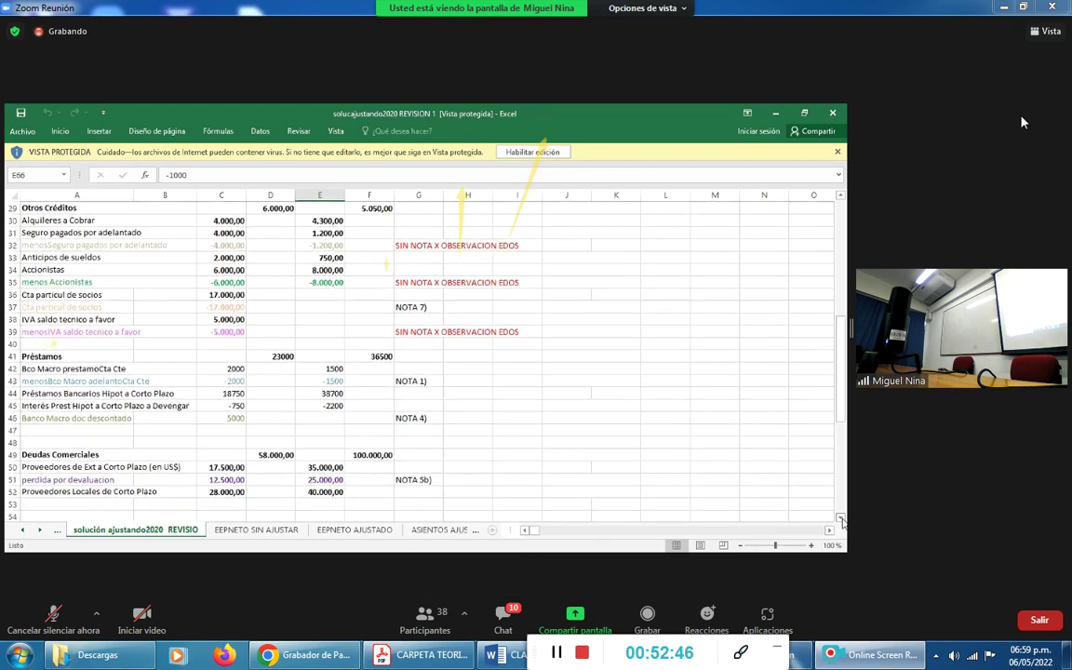
{"action": "scroll", "coordinate": [842, 521], "scroll_direction": "down", "scroll_amount": 3}
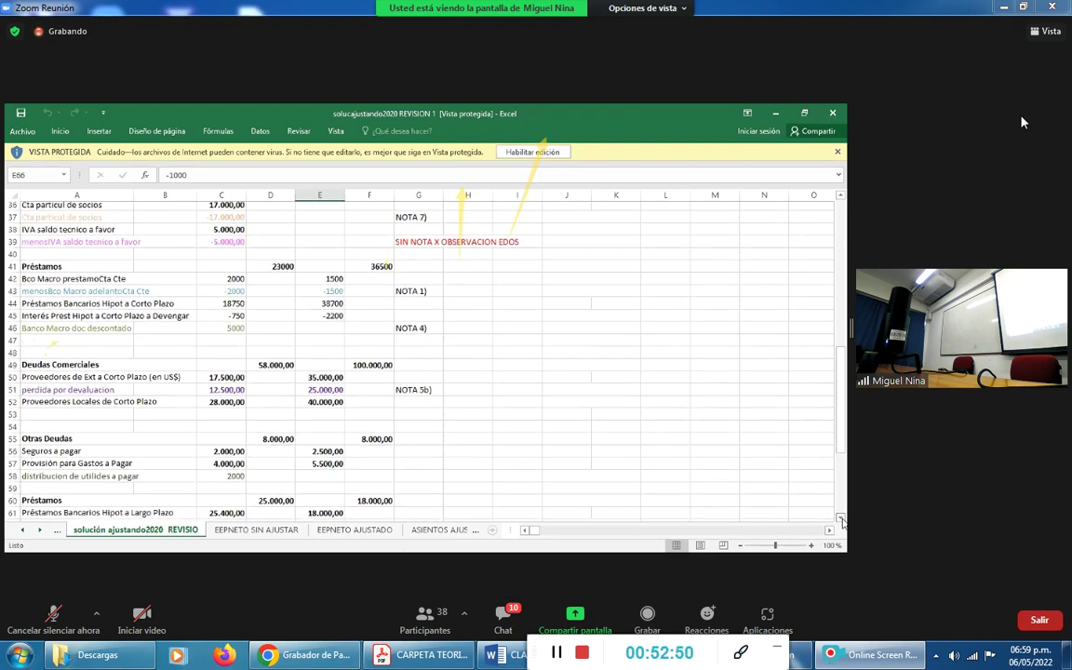
{"action": "scroll", "coordinate": [841, 522], "scroll_direction": "down", "scroll_amount": 1}
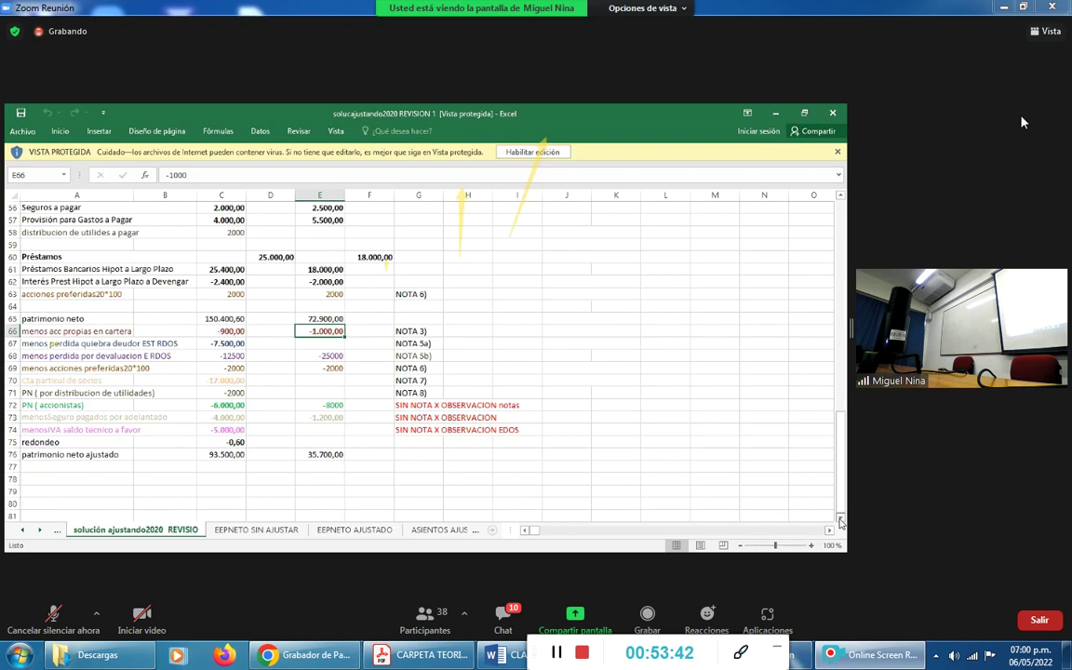
Move the selection up to row 53, then down to cell E54.
{"action": "key", "text": "Up"}
{"action": "key", "text": "Up"}
{"action": "key", "text": "Up"}
{"action": "key", "text": "Up"}
{"action": "key", "text": "Up"}
{"action": "key", "text": "Up"}
{"action": "key", "text": "Up"}
{"action": "key", "text": "Up"}
{"action": "key", "text": "Up"}
{"action": "key", "text": "Up"}
{"action": "key", "text": "Up"}
{"action": "key", "text": "Up"}
{"action": "key", "text": "Up"}
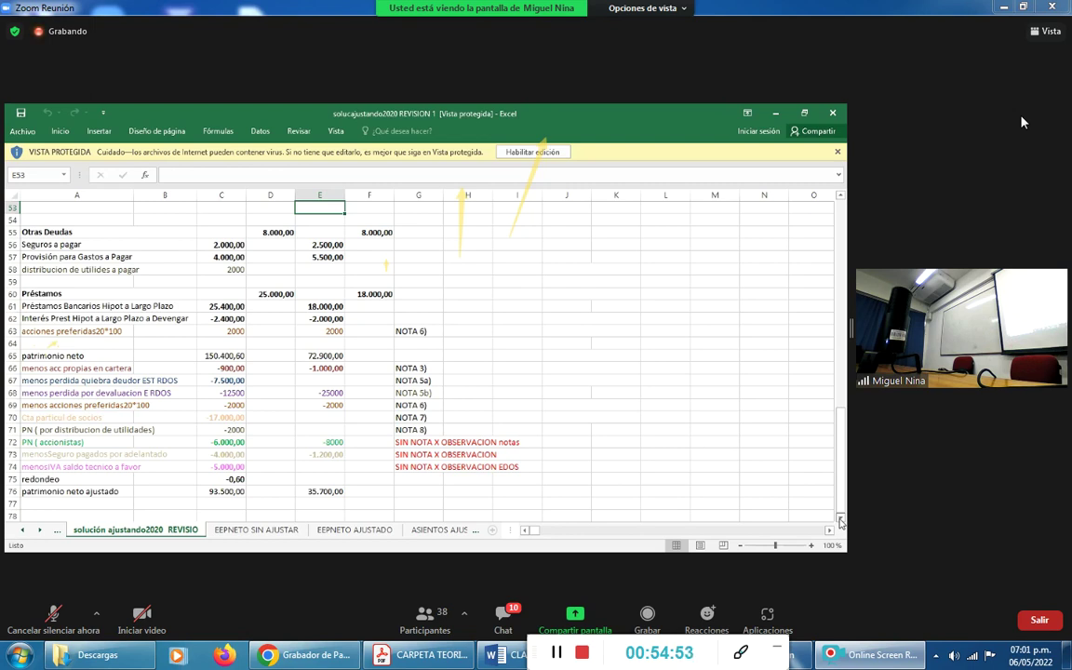
{"action": "key", "text": "Down"}
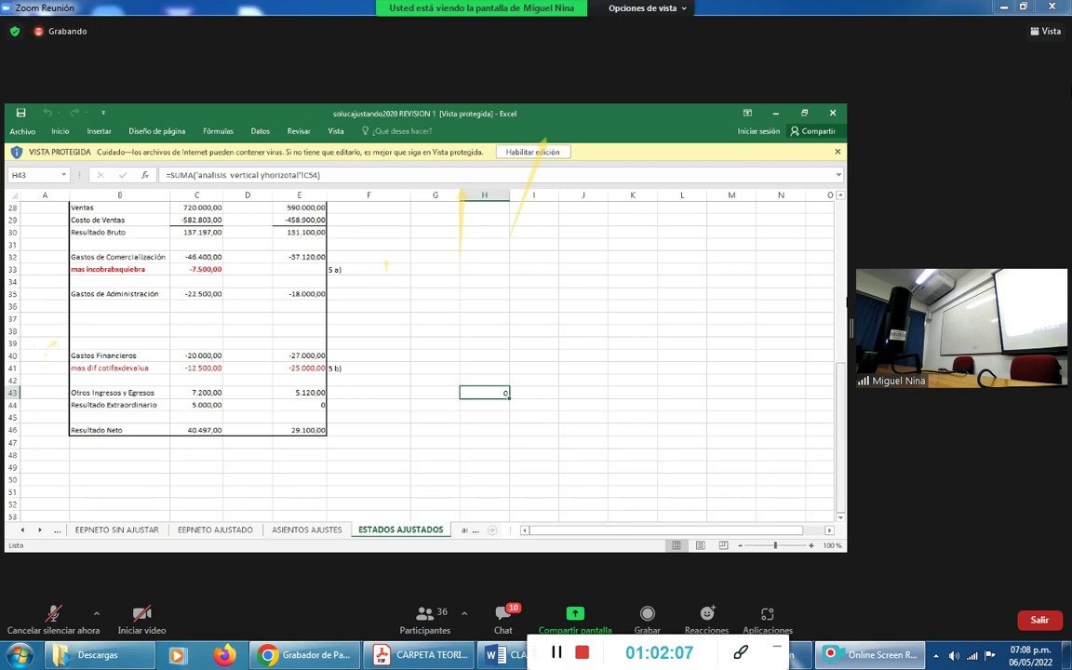
Scroll up on the ESTADOS AJUSTADOS sheet to review the adjusted statements.
{"action": "scroll", "coordinate": [839, 225], "scroll_direction": "up", "scroll_amount": 9}
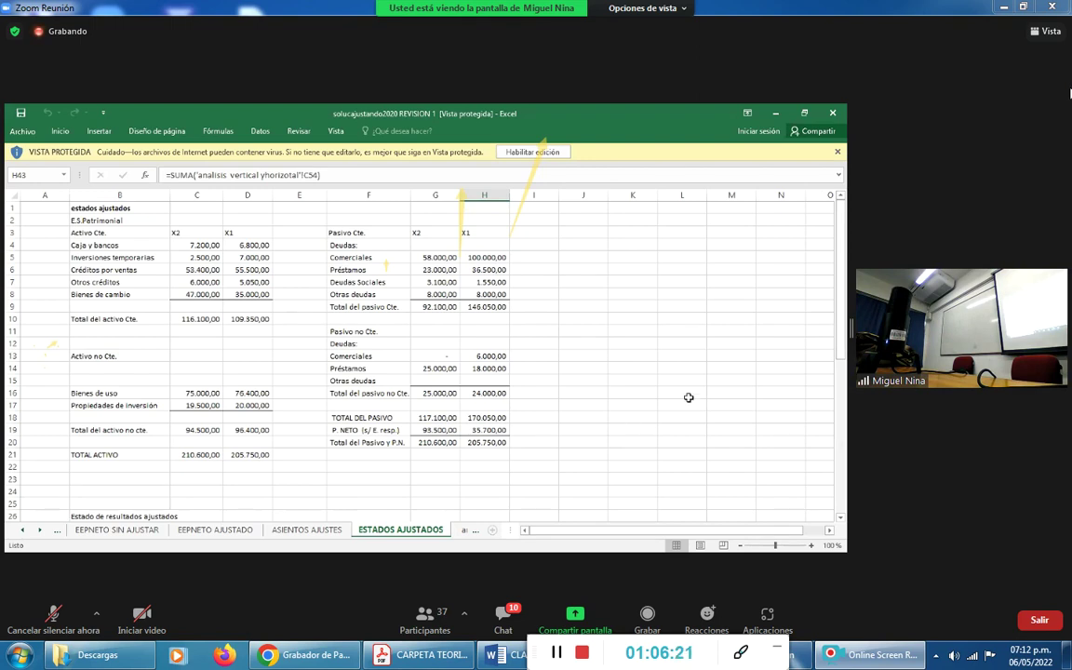
Send the reply 'sii' to everyone in the Zoom meeting chat.
{"action": "left_click", "coordinate": [513, 622]}
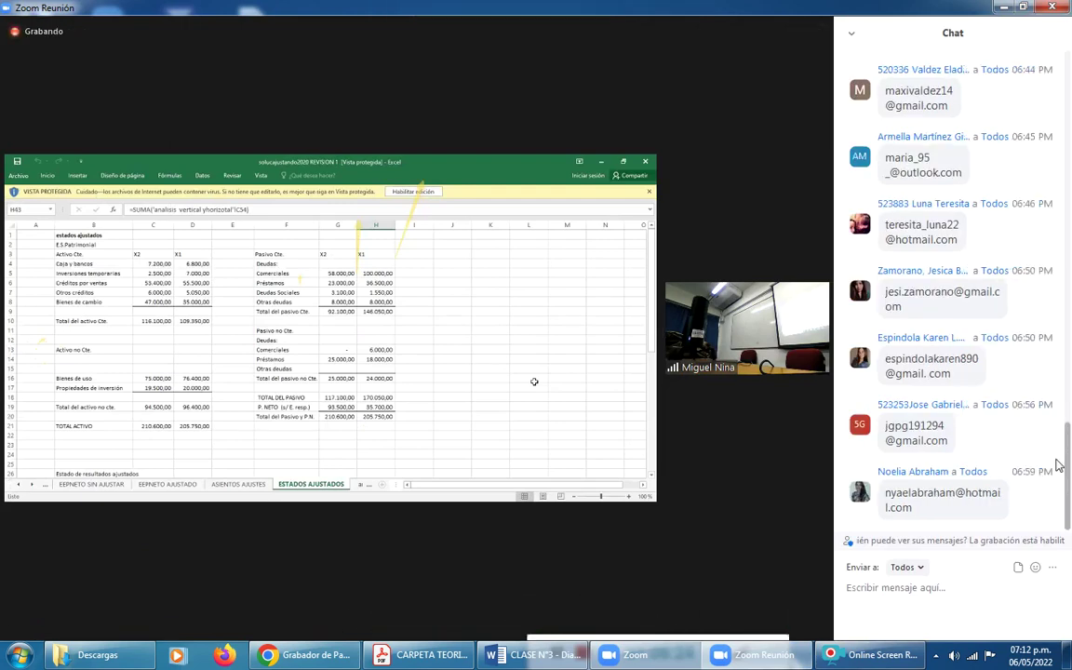
{"action": "type", "text": "sii"}
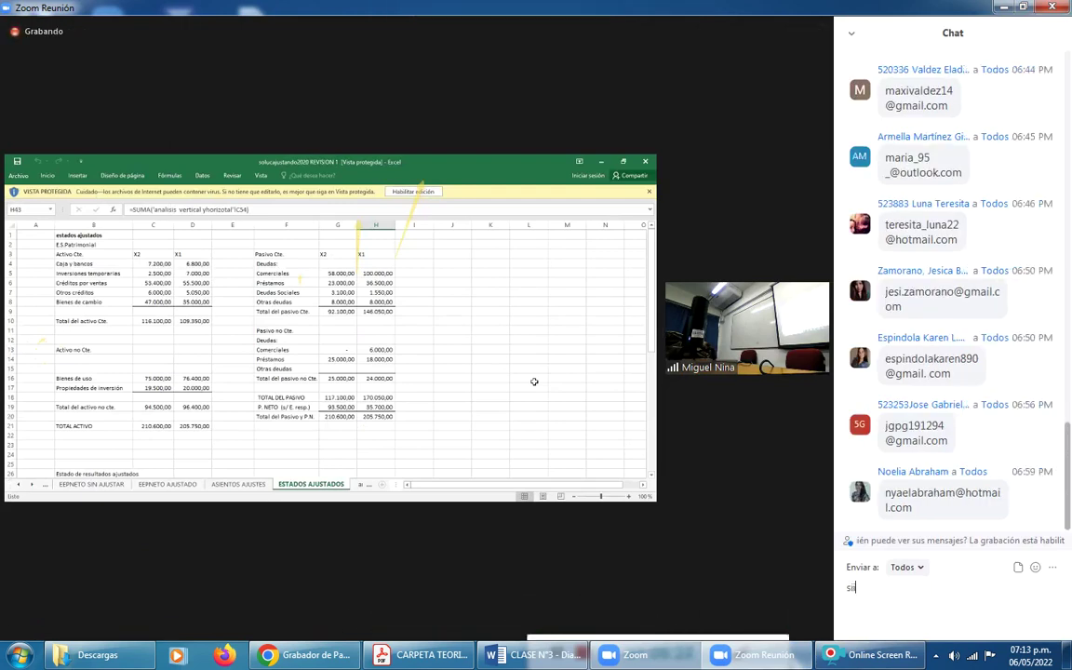
{"action": "key", "text": "Return"}
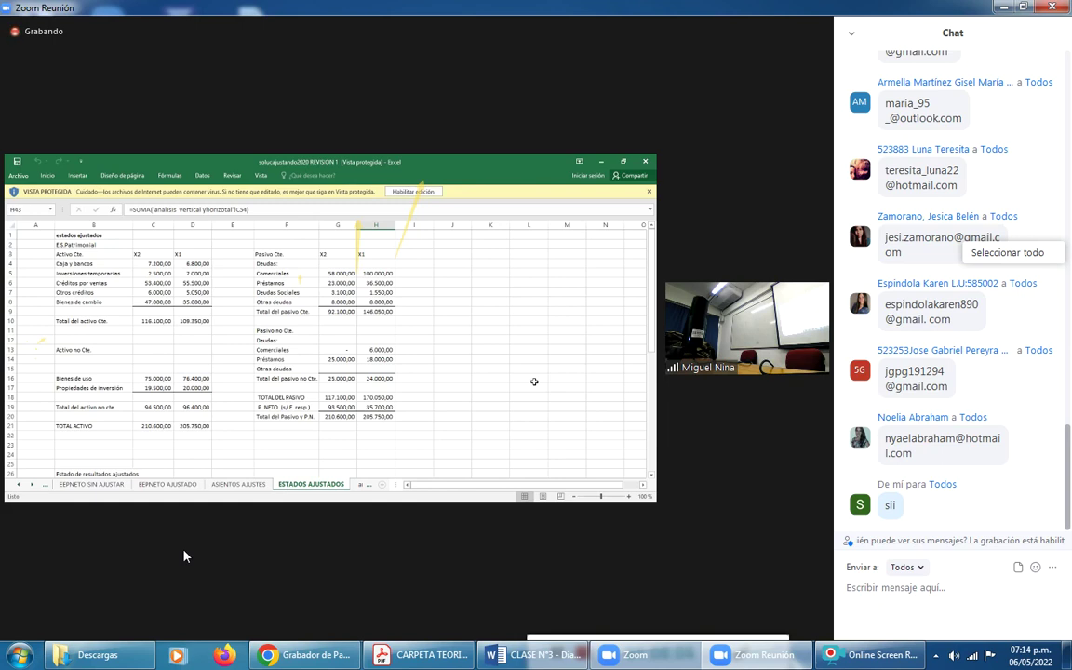
View the shared 'analisis vertical yhorizontal' sheet with the Chat panel alongside.
{"action": "mouse_move", "coordinate": [184, 555]}
{"action": "mouse_move", "coordinate": [612, 388]}
{"action": "mouse_move", "coordinate": [43, 78]}
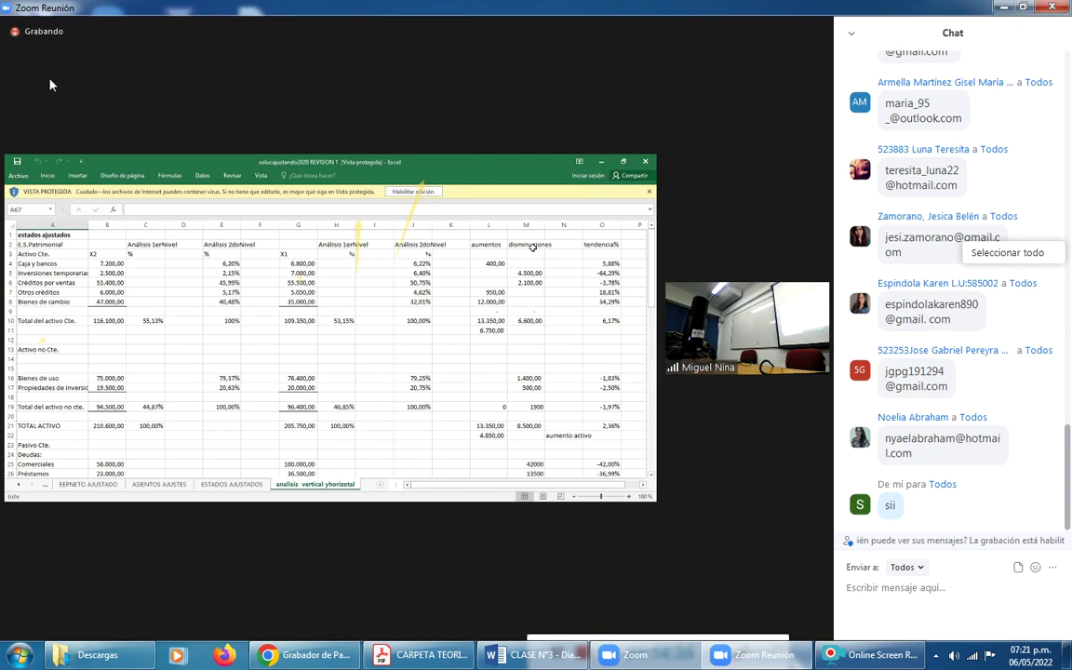
{"action": "mouse_move", "coordinate": [50, 85]}
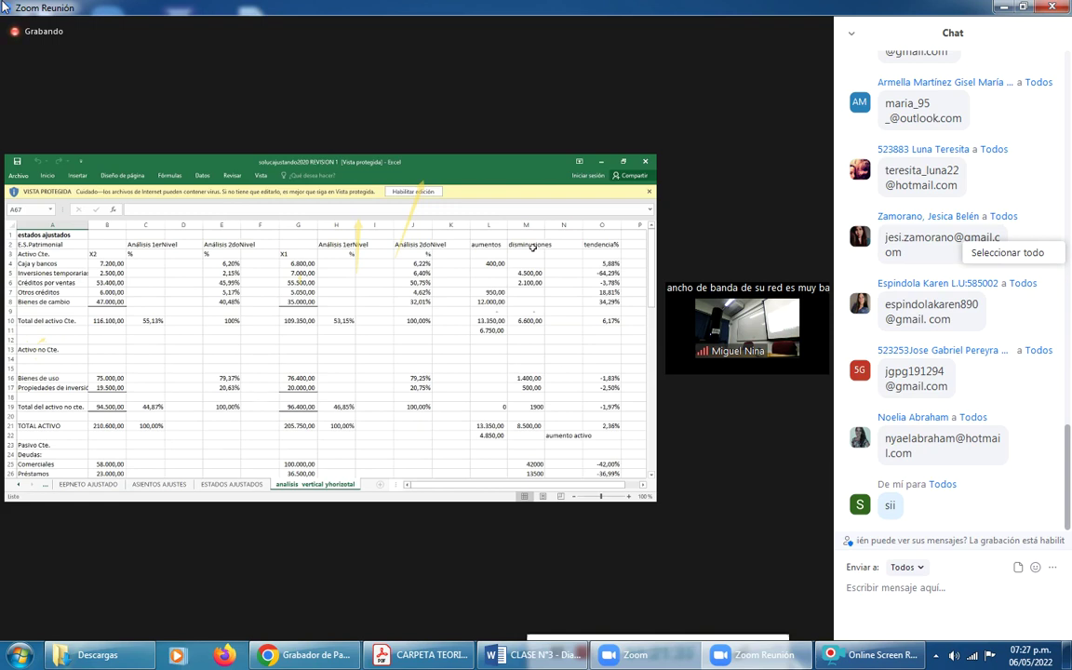
{"action": "mouse_move", "coordinate": [8, 7]}
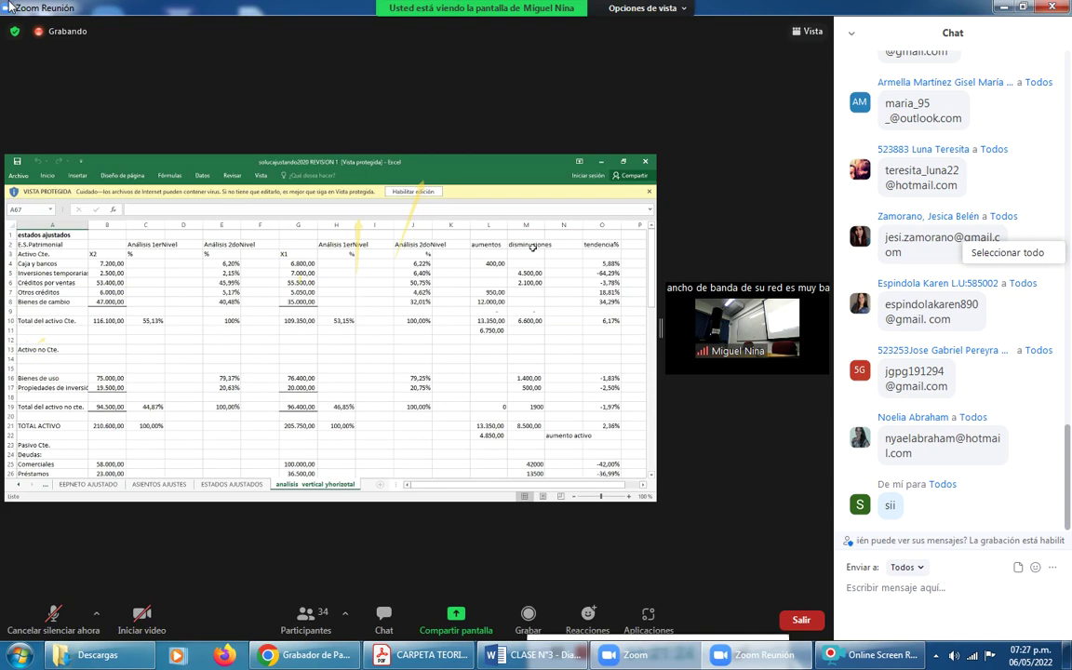
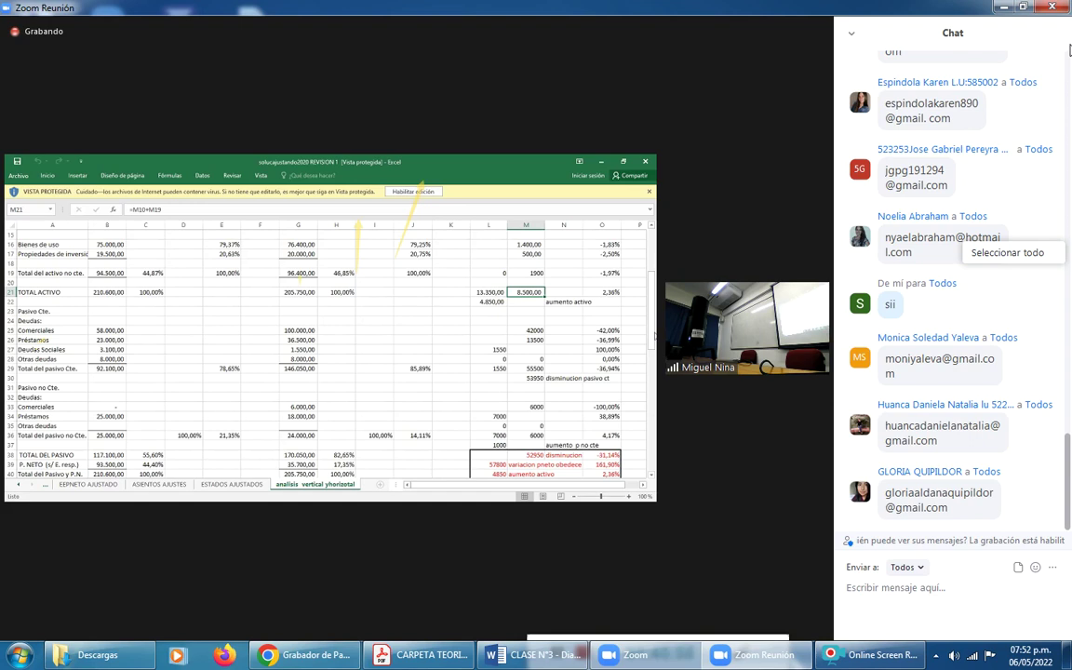
Send 'Gracias profe' to everyone in the class chat.
{"action": "scroll", "coordinate": [654, 312], "scroll_direction": "up", "scroll_amount": 5}
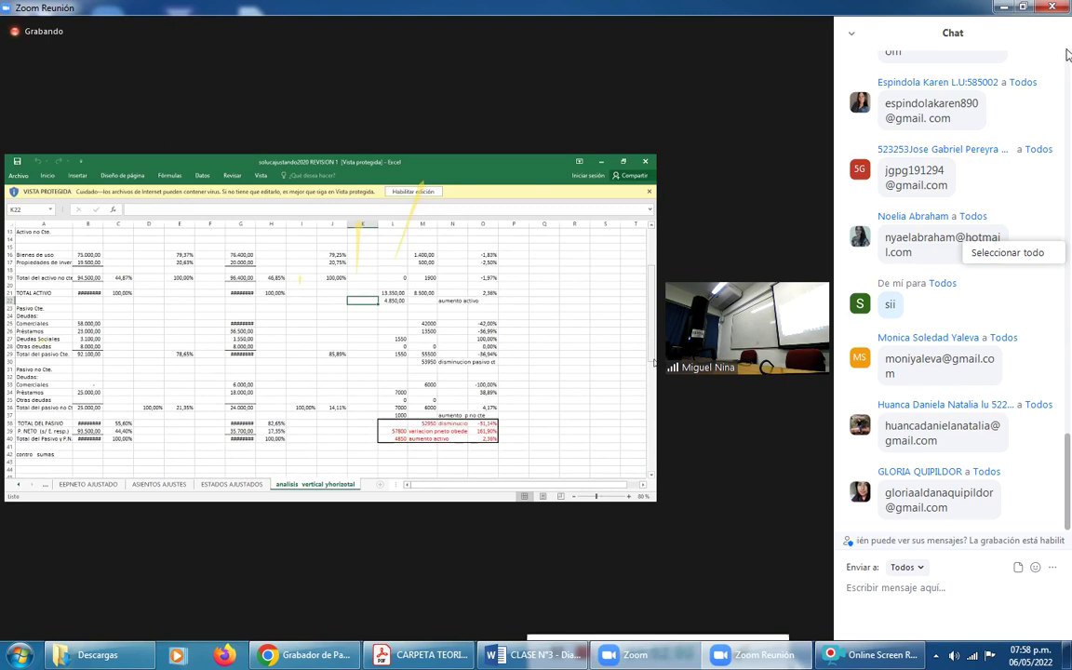
{"action": "mouse_move", "coordinate": [1069, 60]}
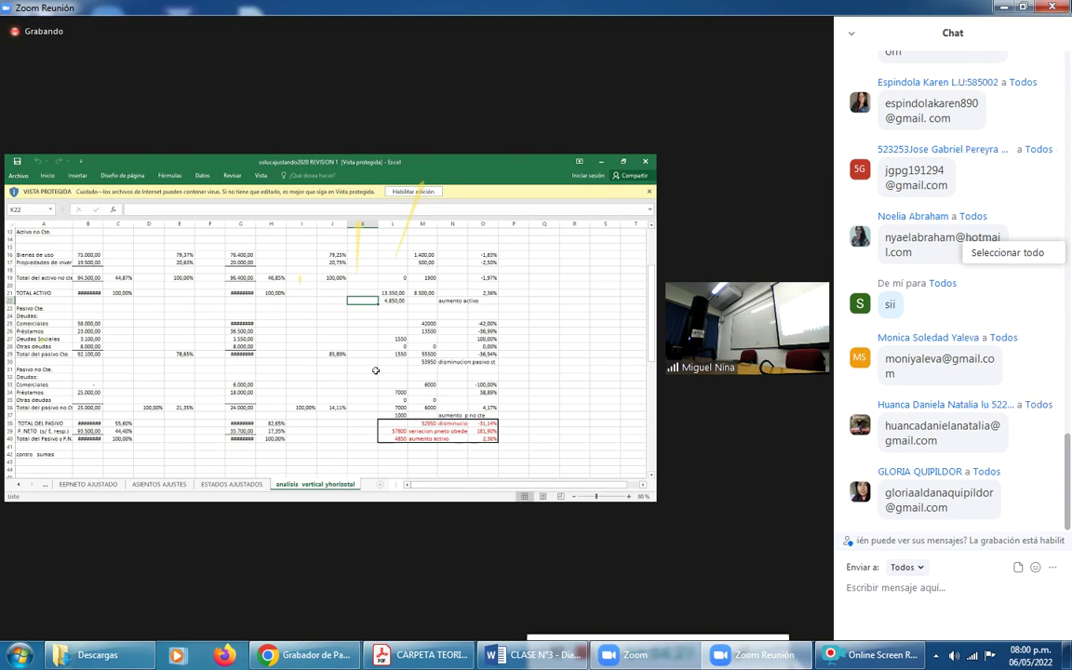
{"action": "left_click", "coordinate": [865, 591]}
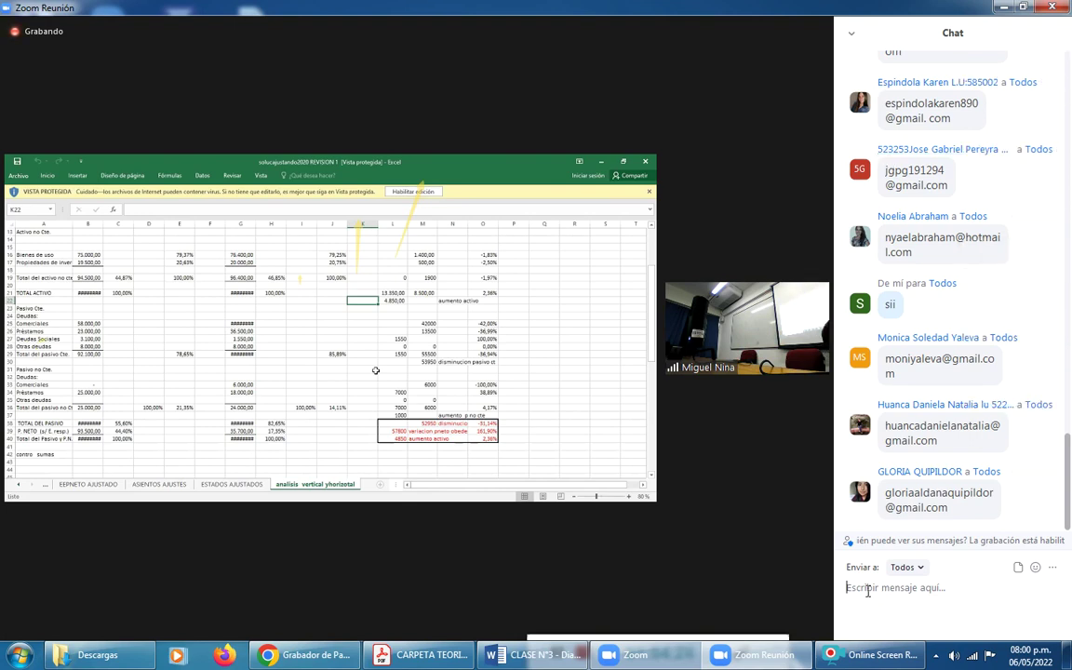
{"action": "type", "text": "G"}
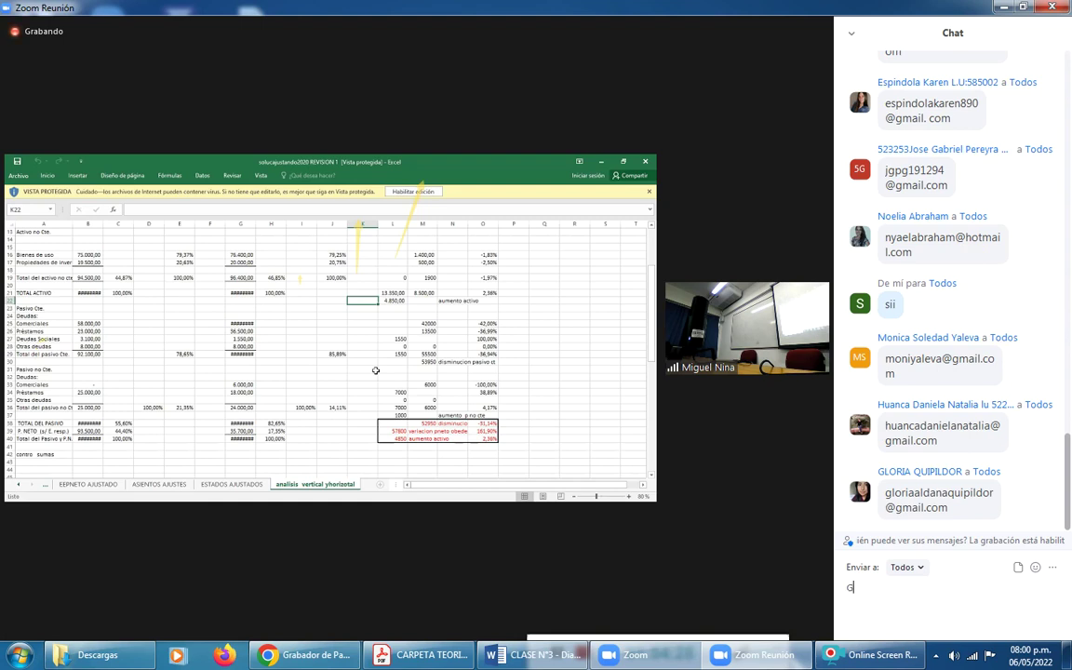
{"action": "type", "text": "racias profe"}
{"action": "key", "text": "Return"}
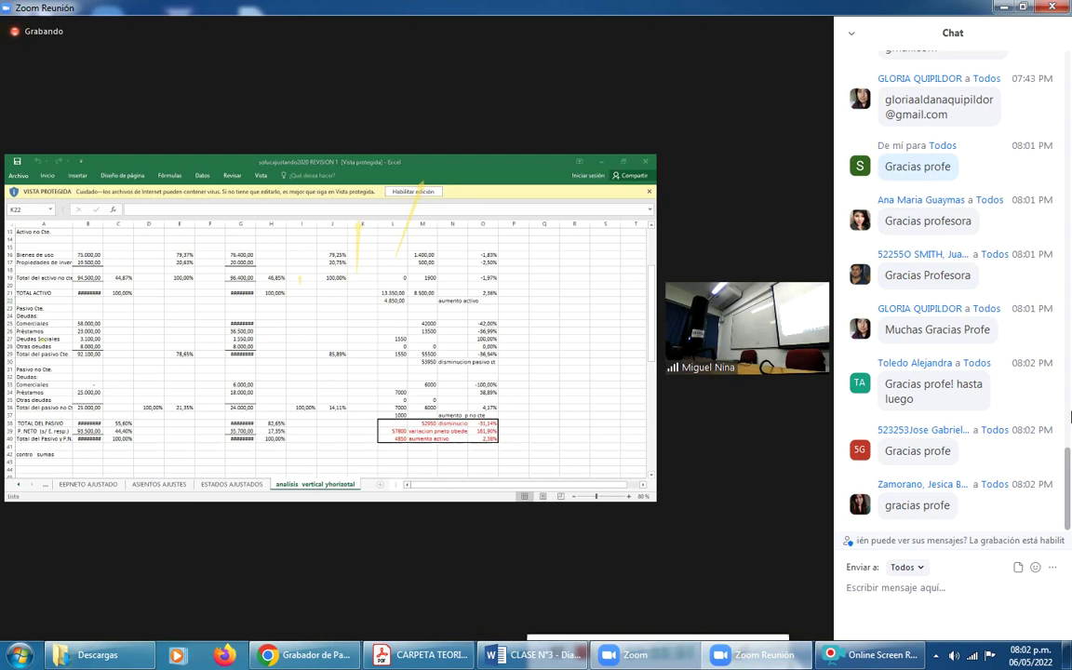
Leave the class meeting and confirm with 'Salir de la reunión'.
{"action": "mouse_move", "coordinate": [709, 366]}
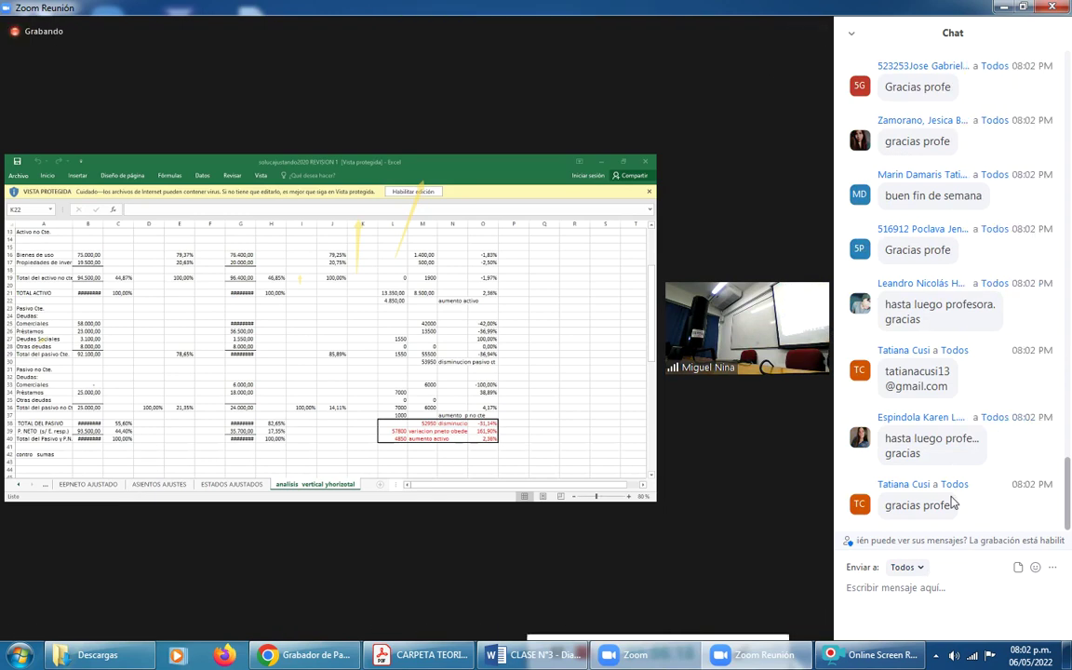
{"action": "mouse_move", "coordinate": [814, 583]}
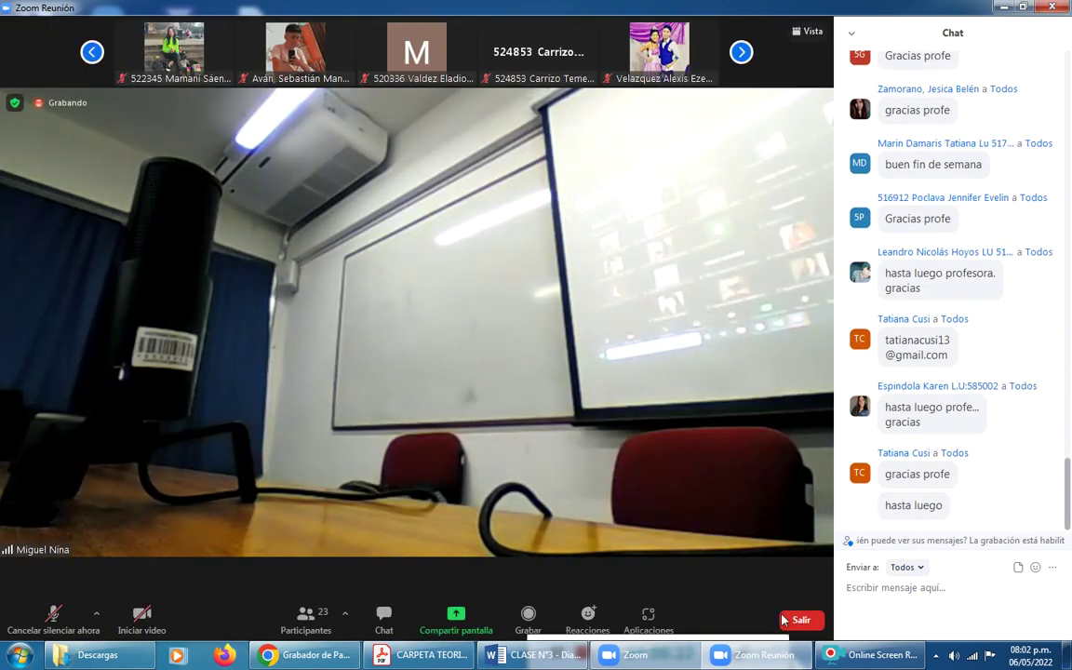
{"action": "left_click", "coordinate": [786, 620]}
{"action": "left_click", "coordinate": [761, 609]}
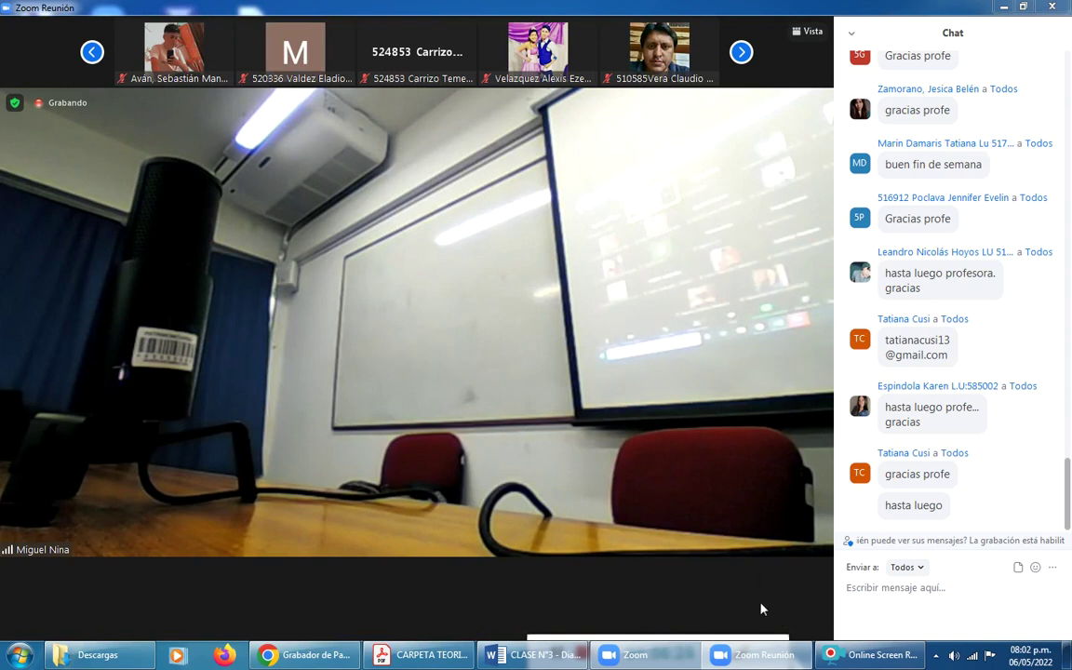
{"action": "mouse_move", "coordinate": [741, 649]}
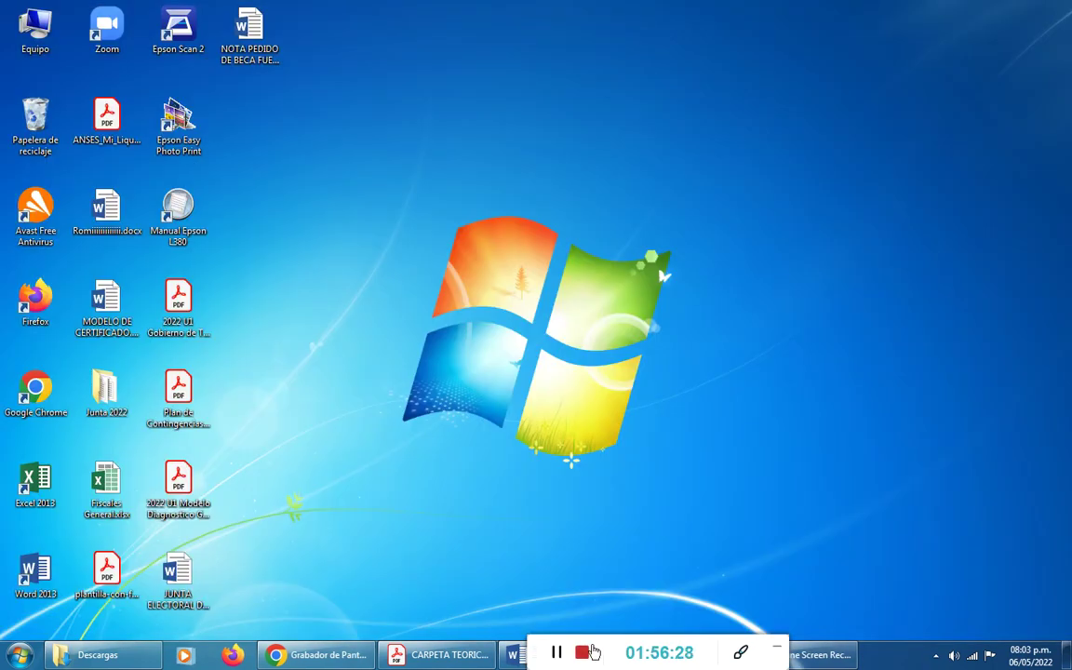